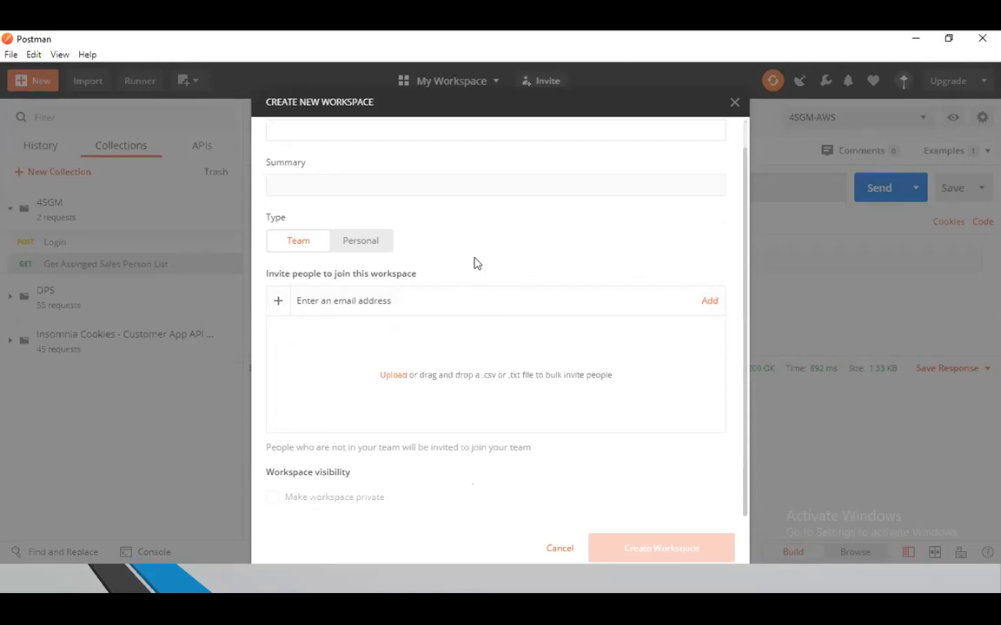
Step: Review the fields of the new workspace form and close it without creating a workspace
scroll(476, 264, up, 1)
scroll(477, 263, down, 1)
scroll(476, 263, up, 1)
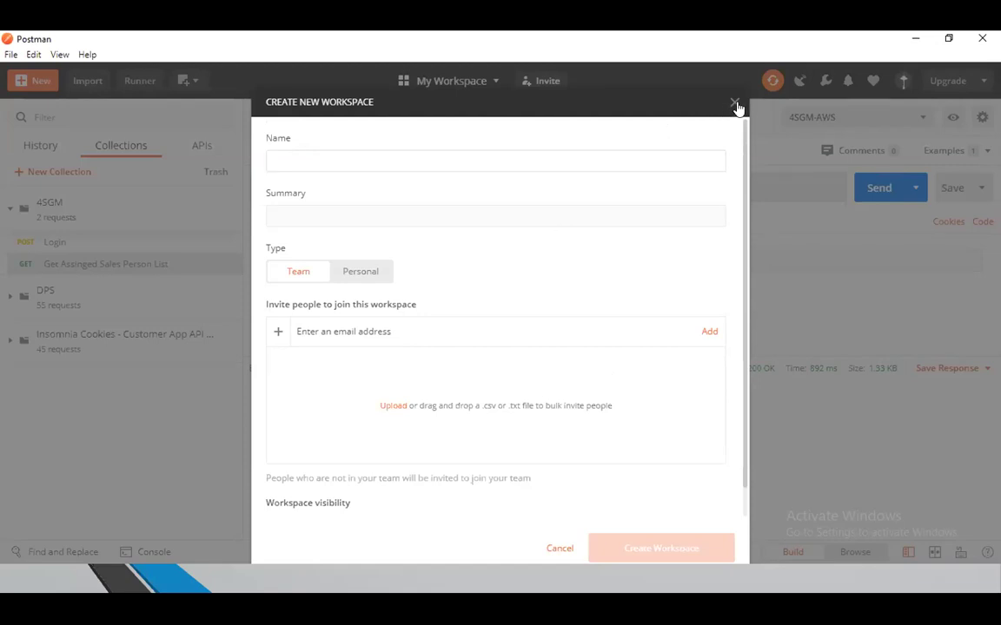
click(74, 377)
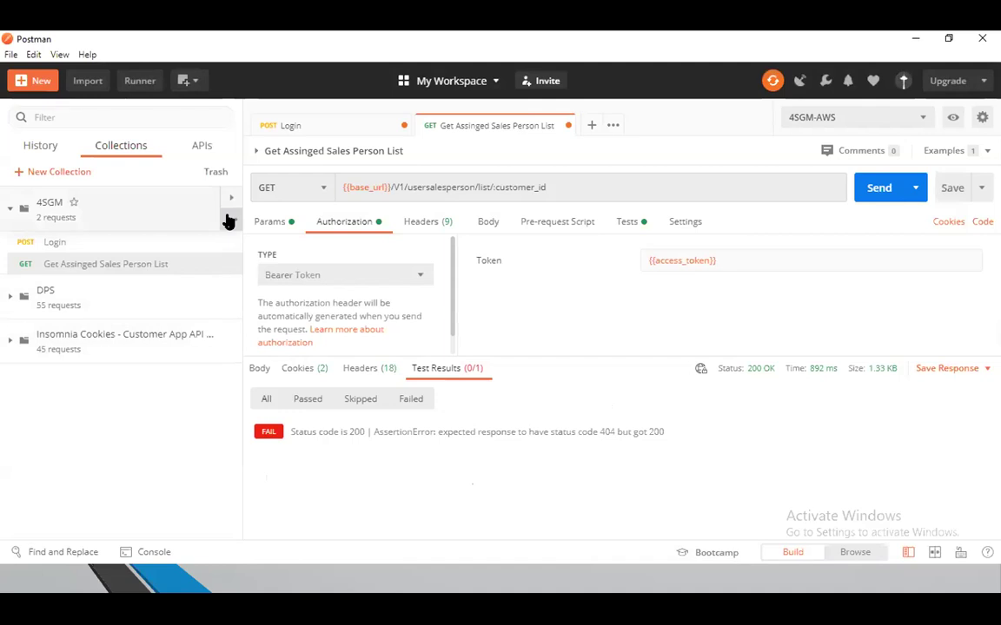
Step: Examine the actions available for the 4SGM collection, including exporting, monitoring, mocking and publishing docs
click(228, 219)
scroll(172, 393, down, 2)
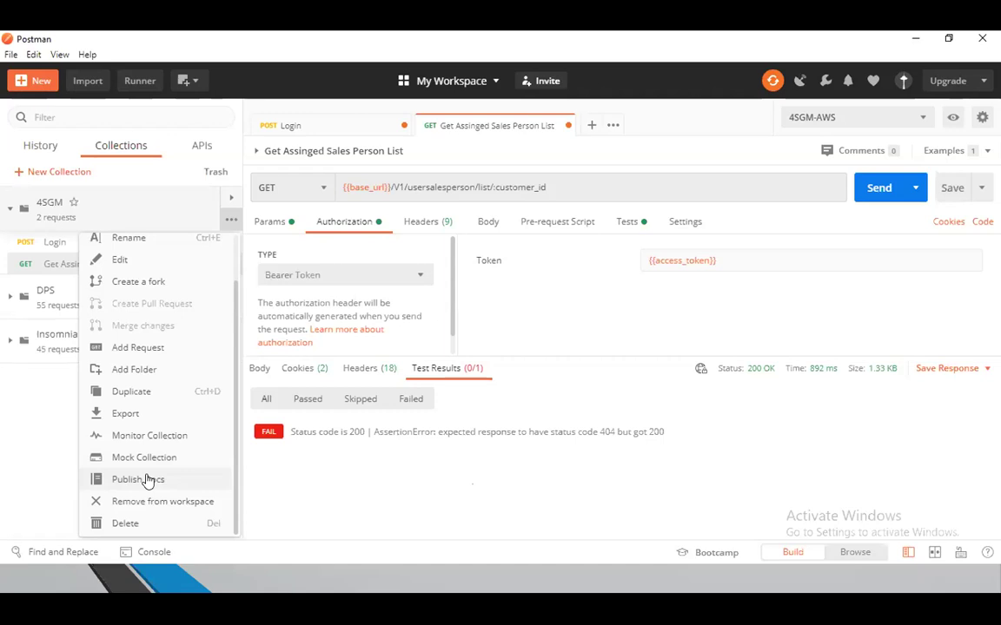
click(602, 326)
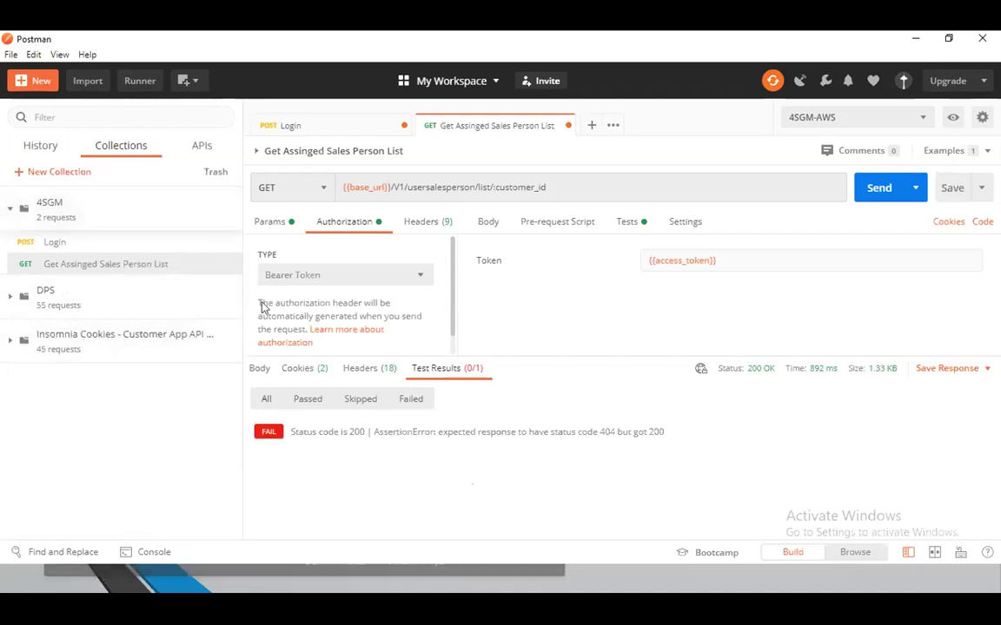
Step: Browse today's request history and view the settings for capturing requests and cookies
click(48, 151)
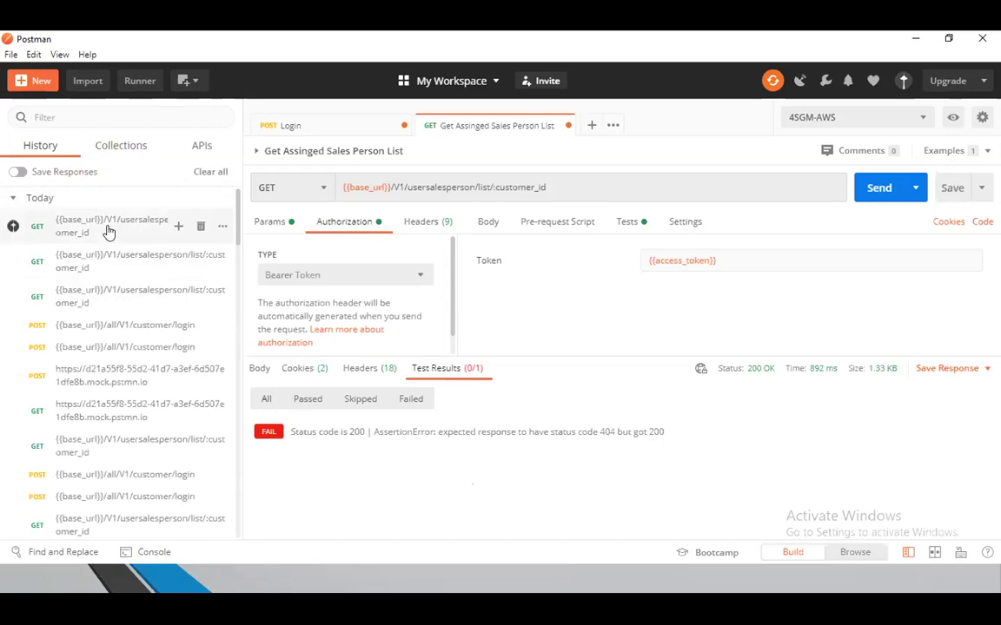
scroll(109, 230, down, 5)
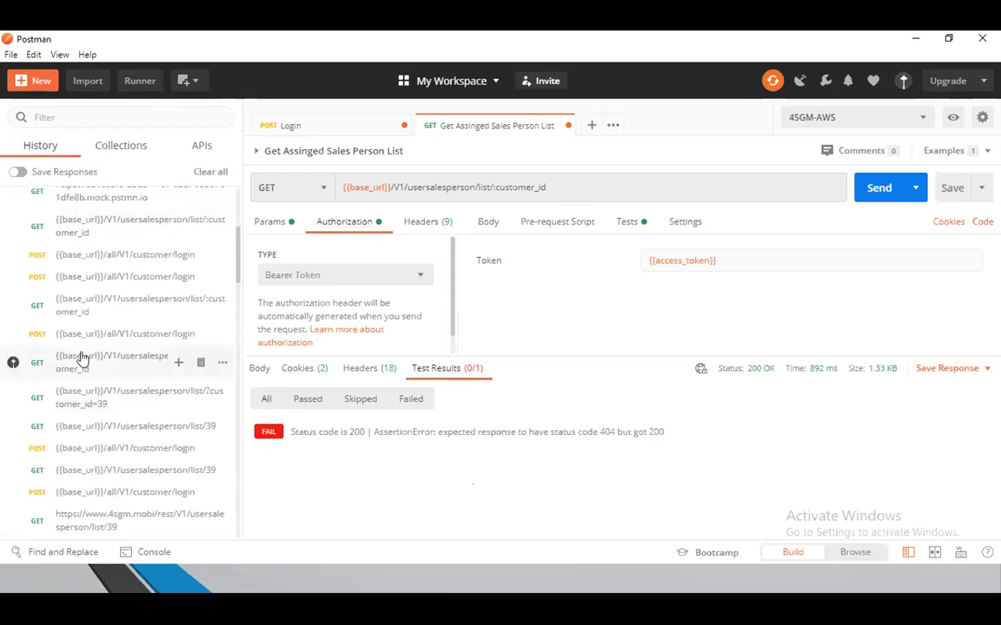
scroll(81, 359, up, 5)
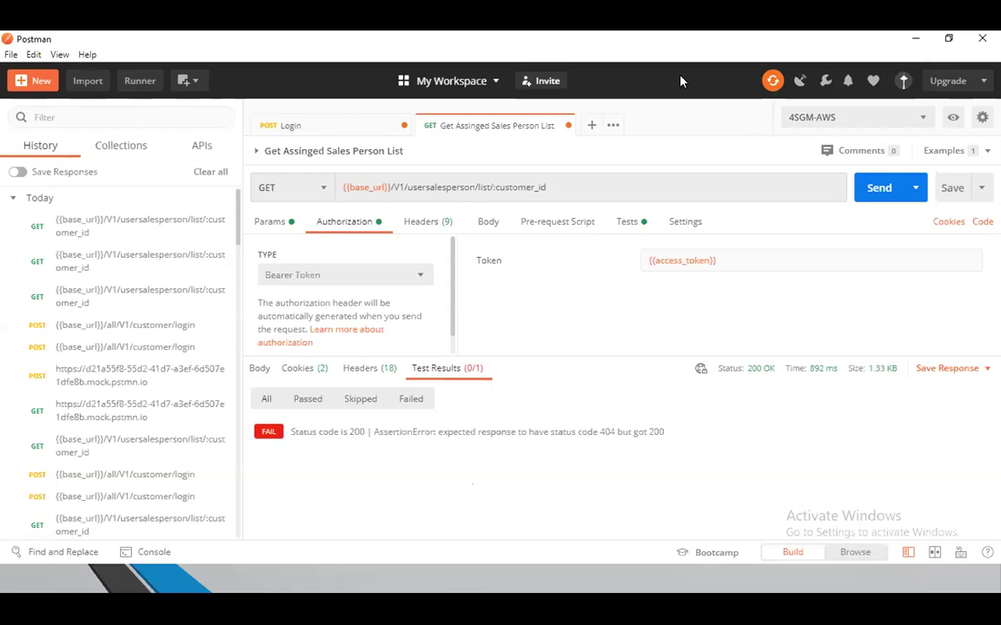
click(798, 83)
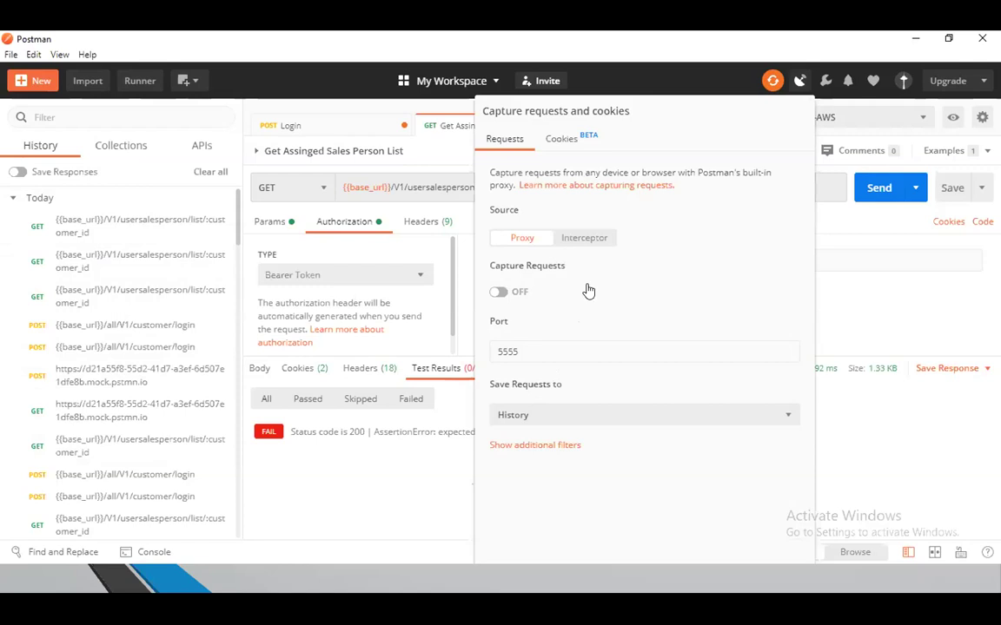
click(871, 334)
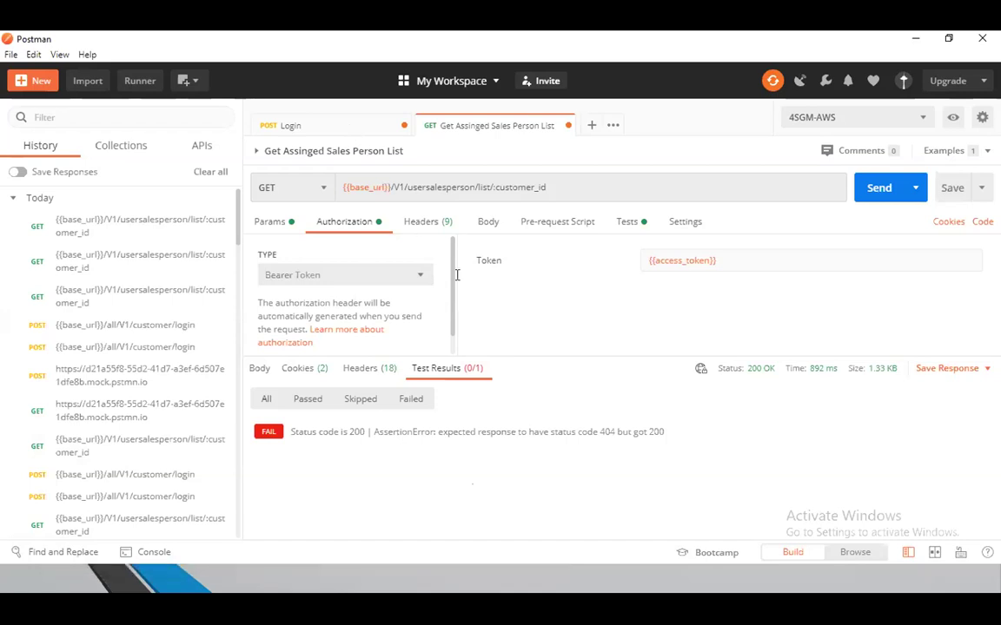
Step: Switch the sales person list request's body to form-data and add a field with the key "image"
click(487, 223)
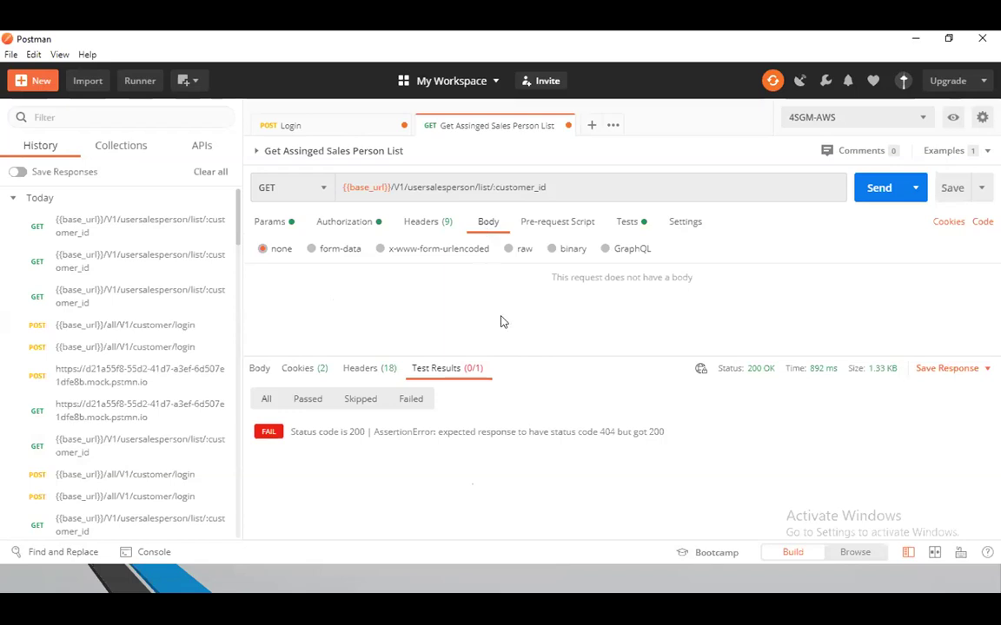
click(456, 249)
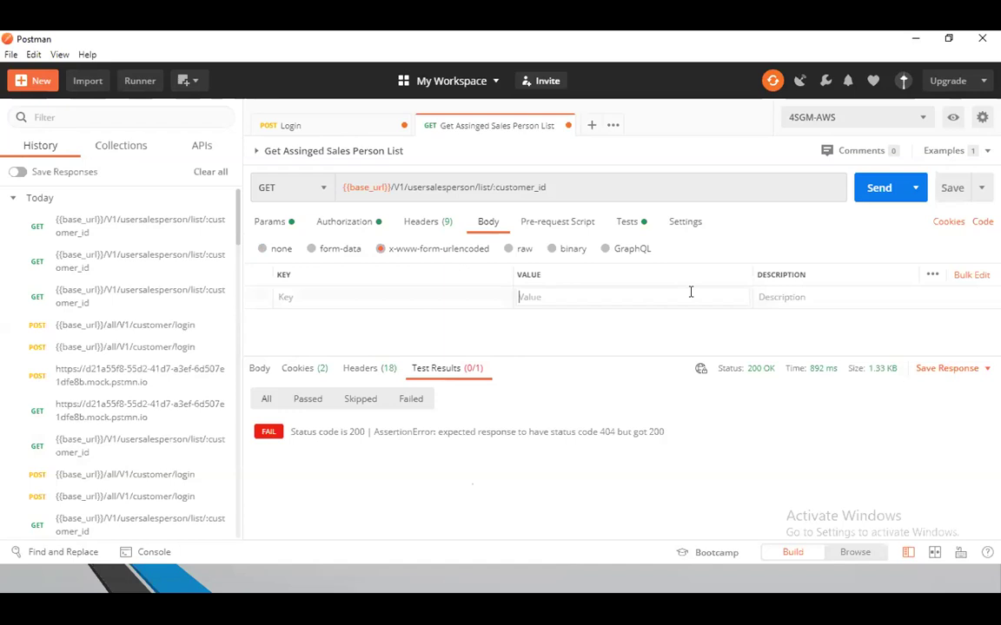
click(686, 296)
click(330, 249)
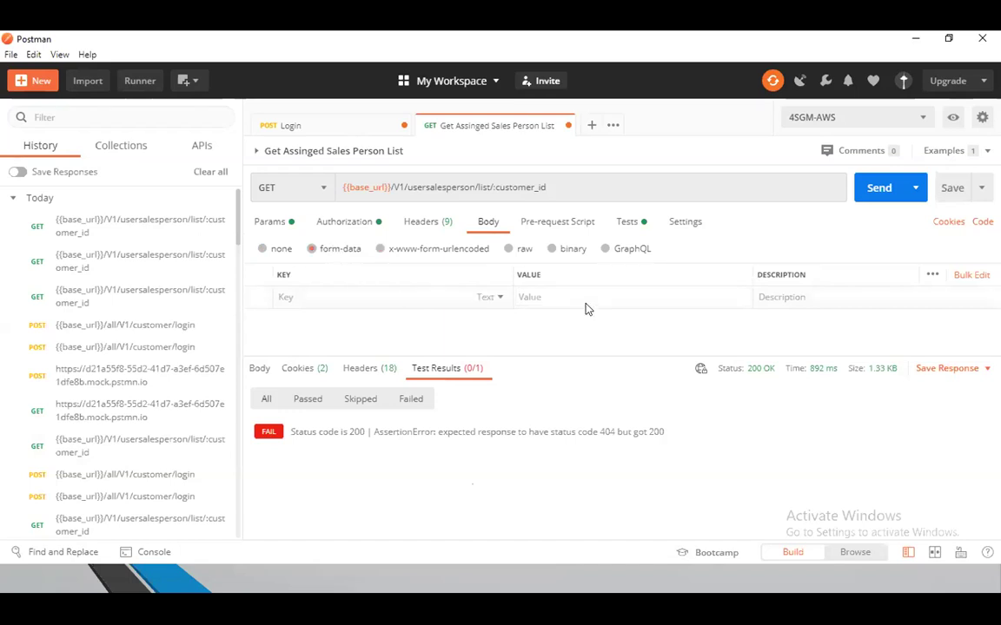
click(426, 292)
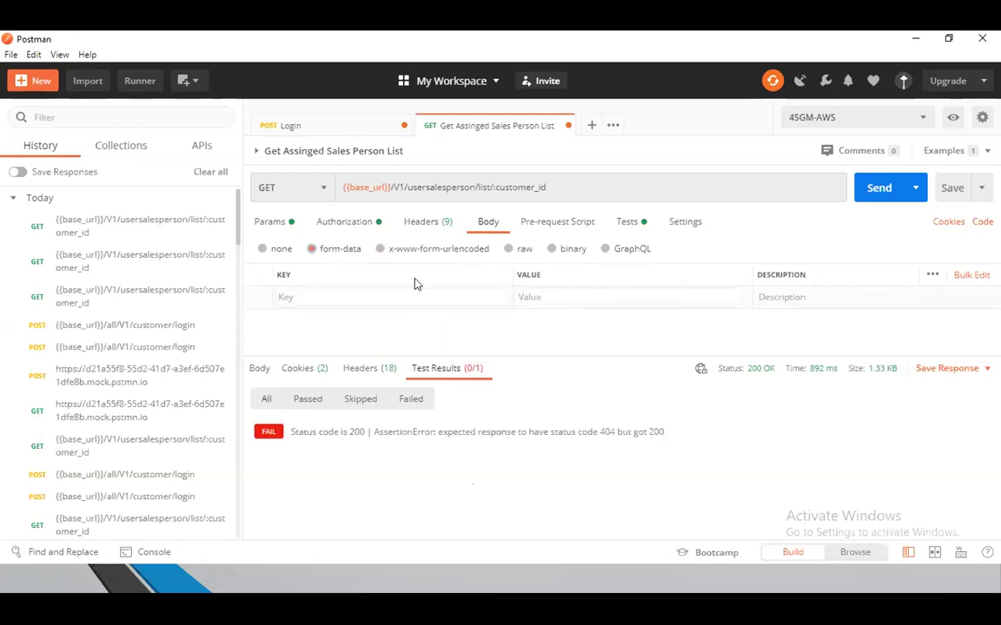
text(ima)
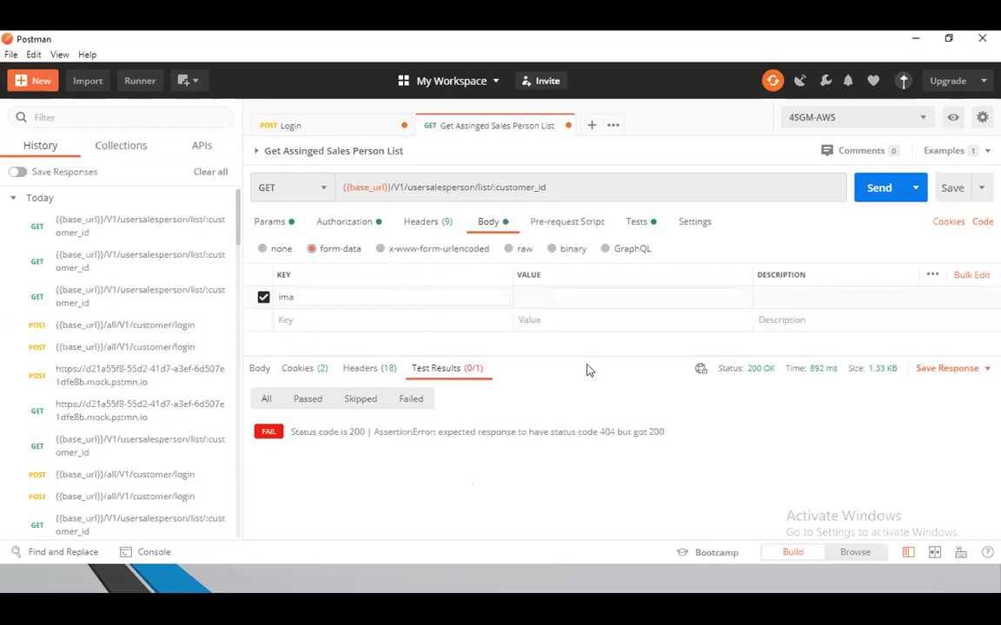
text(ge)
click(538, 298)
click(426, 297)
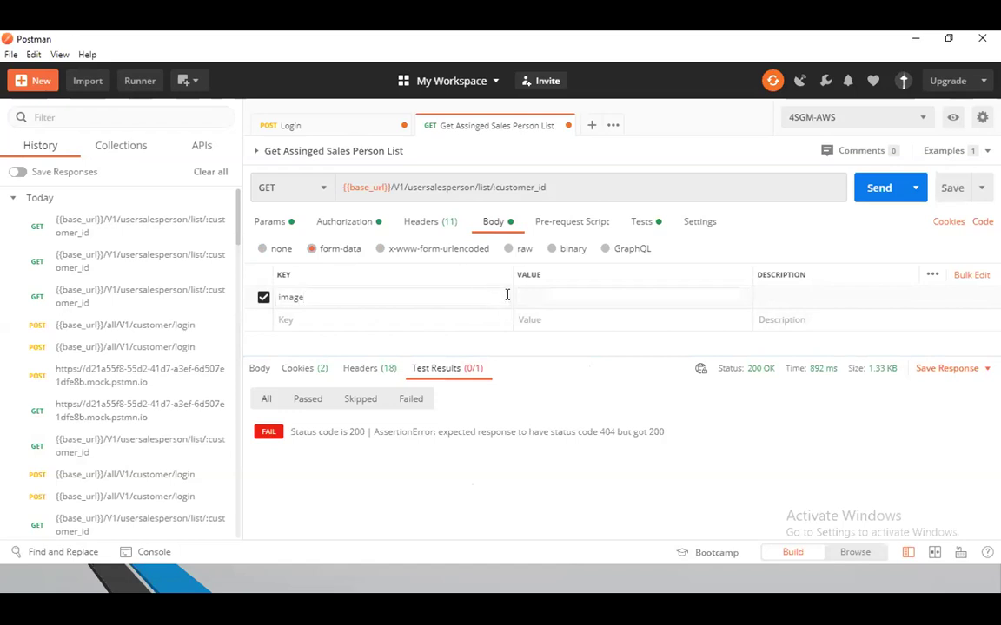
click(534, 319)
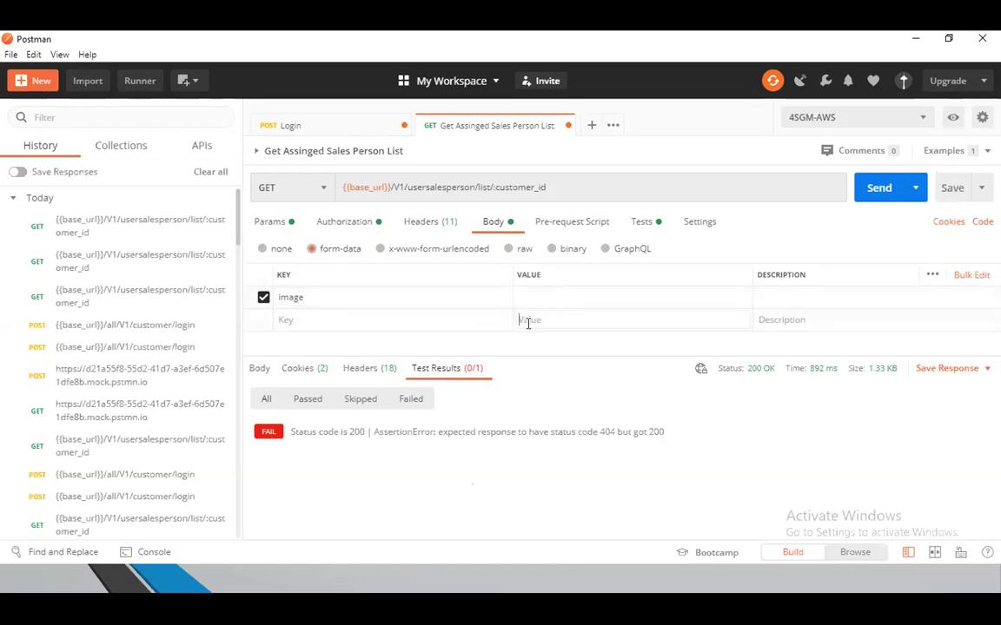
Step: Set the image field's type to File and attach "order-without- customer account number .mp4" from Downloads
click(497, 297)
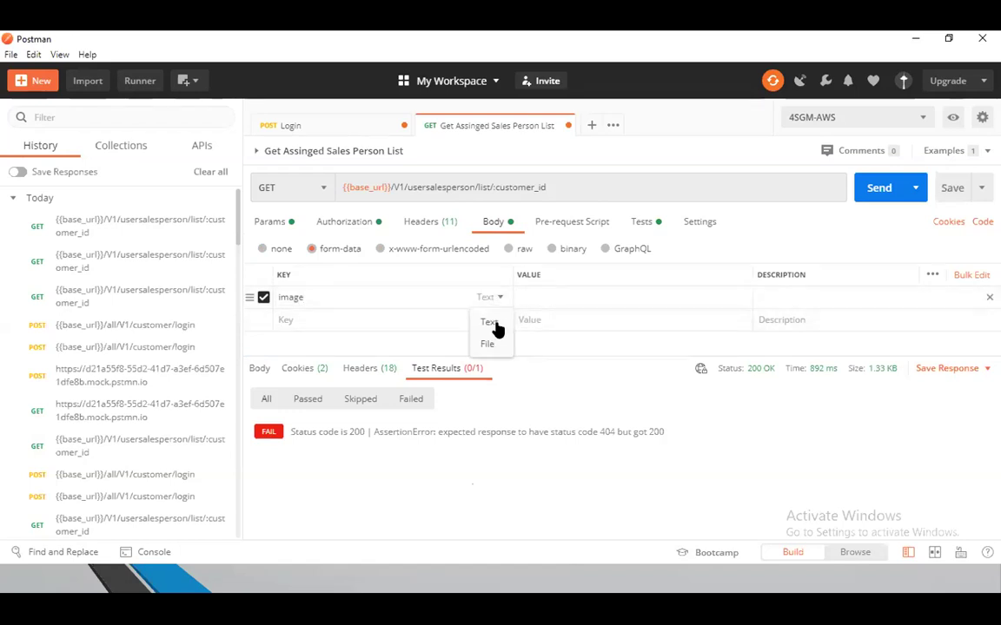
click(489, 346)
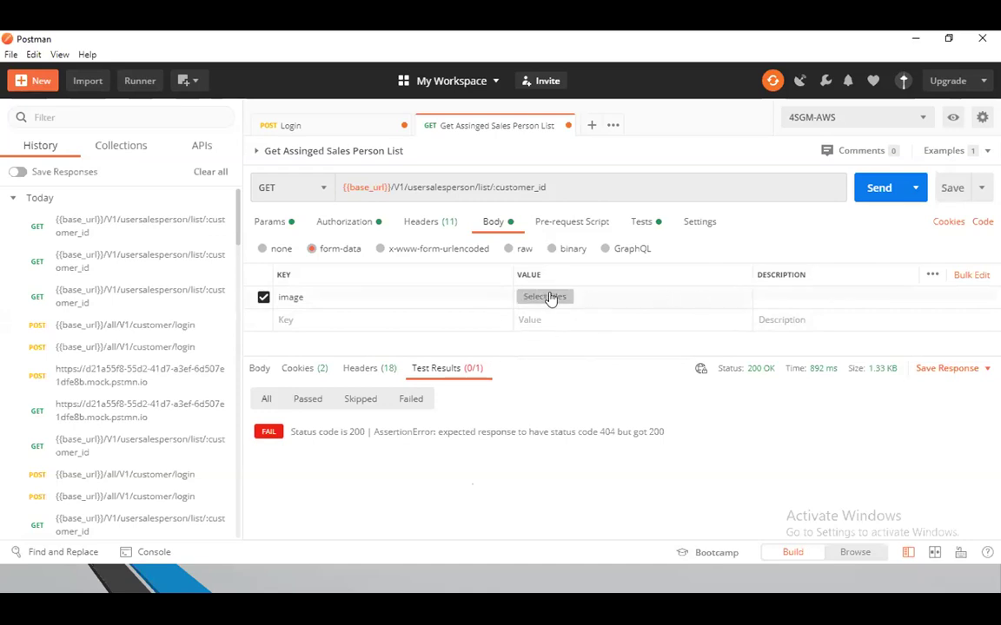
click(541, 297)
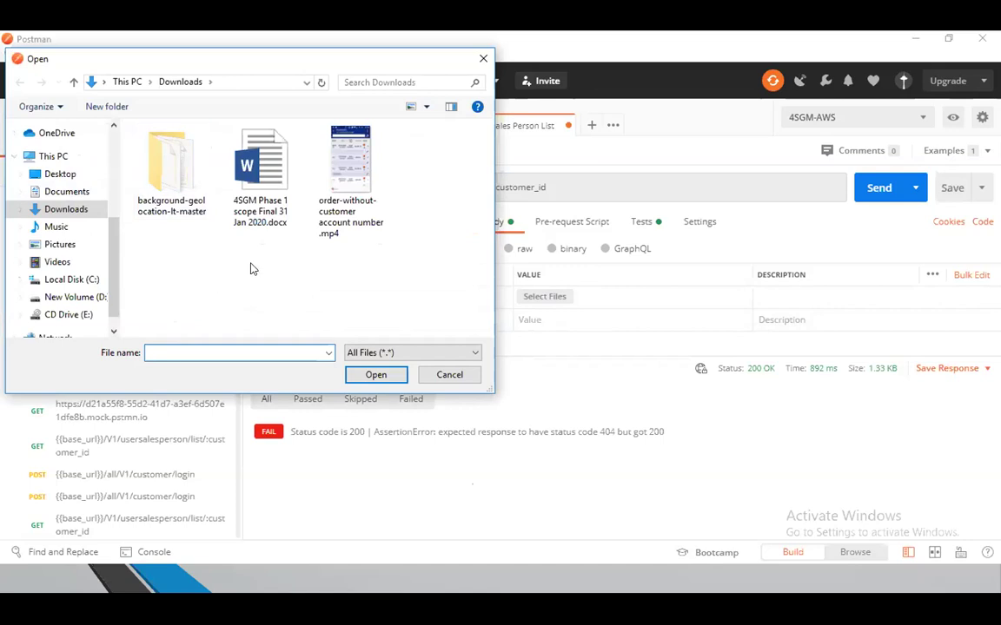
click(359, 183)
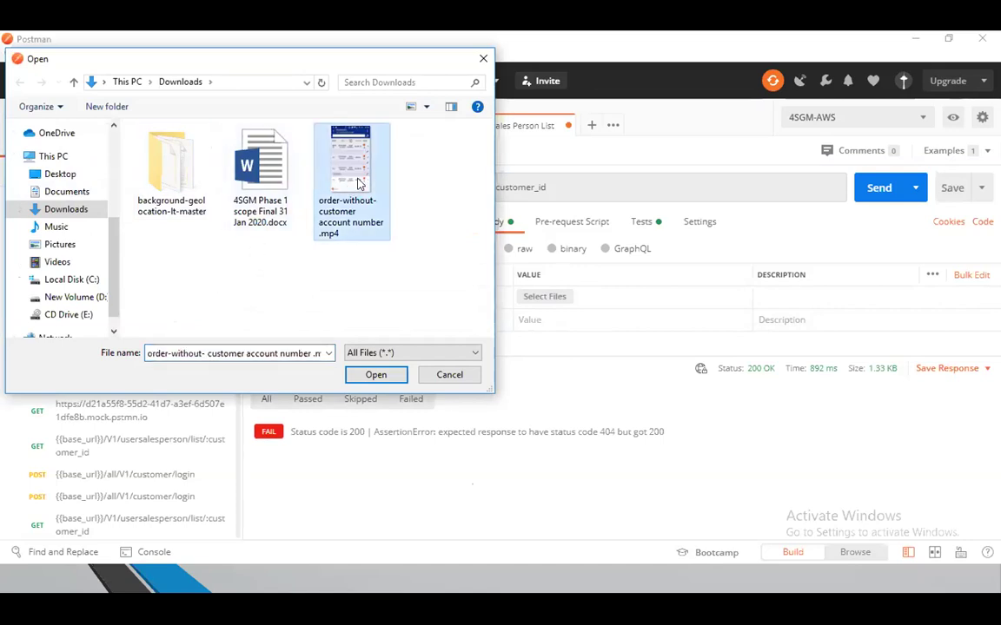
double_click(360, 183)
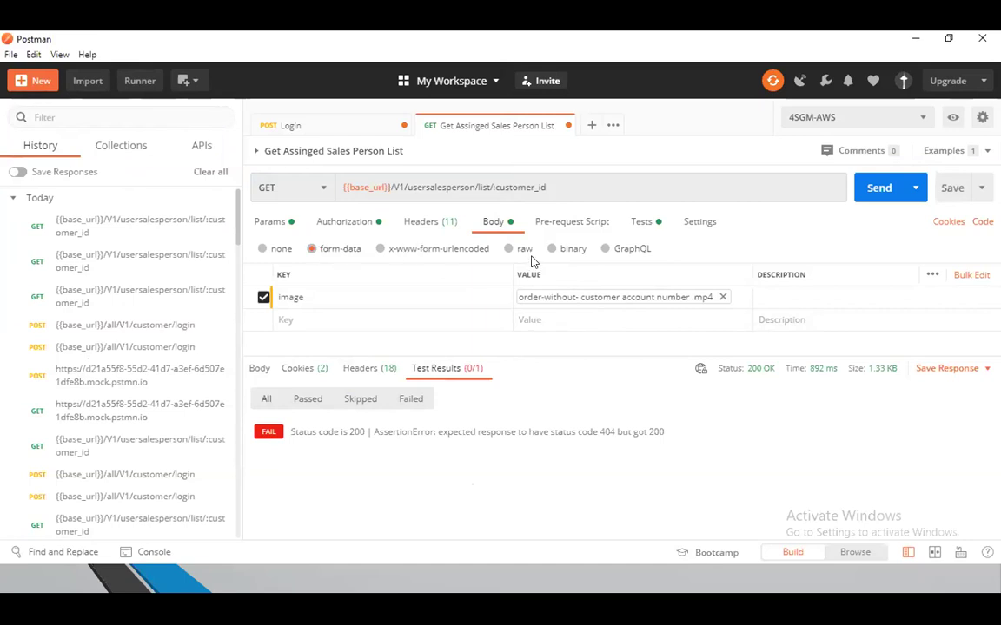
mouse_move(457, 293)
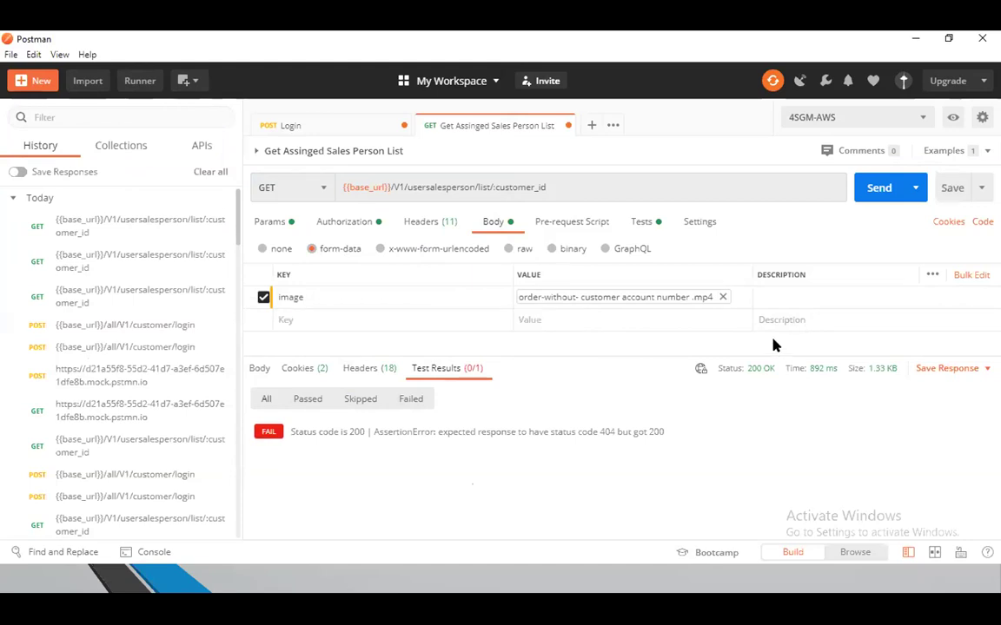
mouse_move(665, 297)
Step: Highlight the customer_id path variable in the request URL
double_click(521, 188)
click(613, 172)
double_click(606, 189)
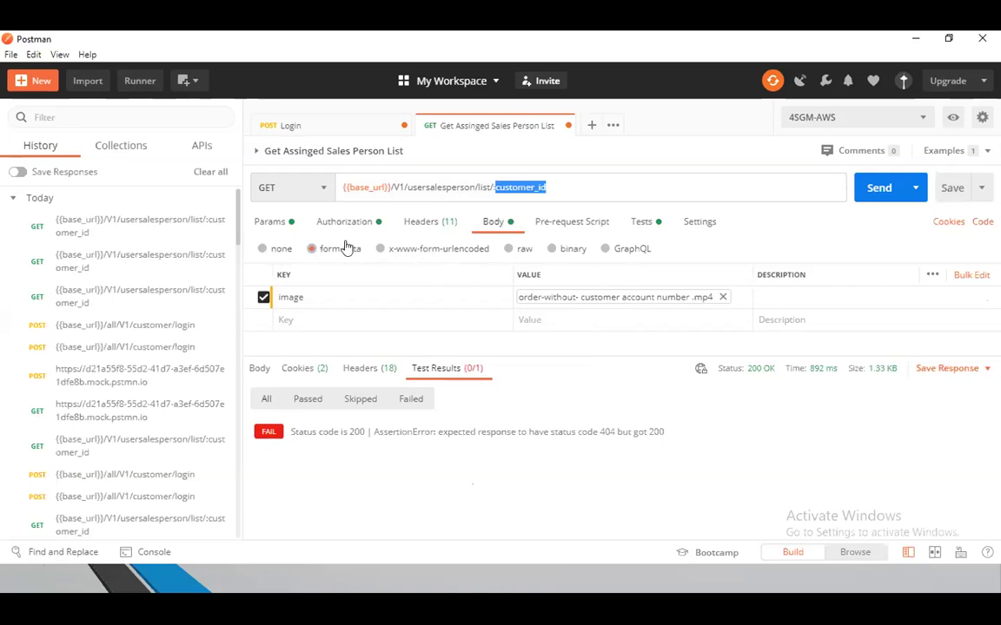
Step: Compare the raw, form-data, x-www-form-urlencoded, binary and none options for the request body
click(516, 251)
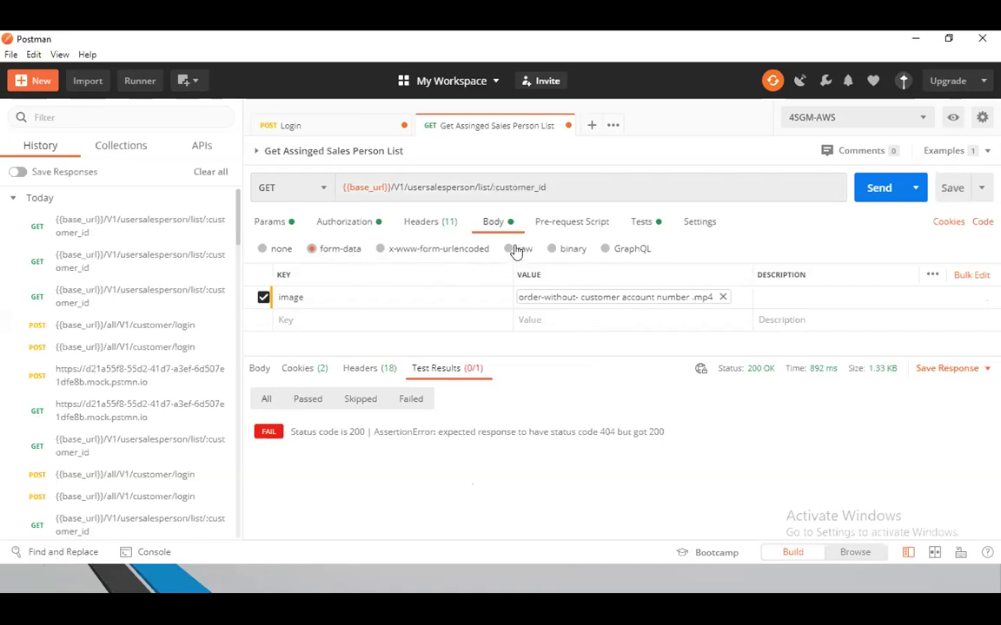
click(509, 251)
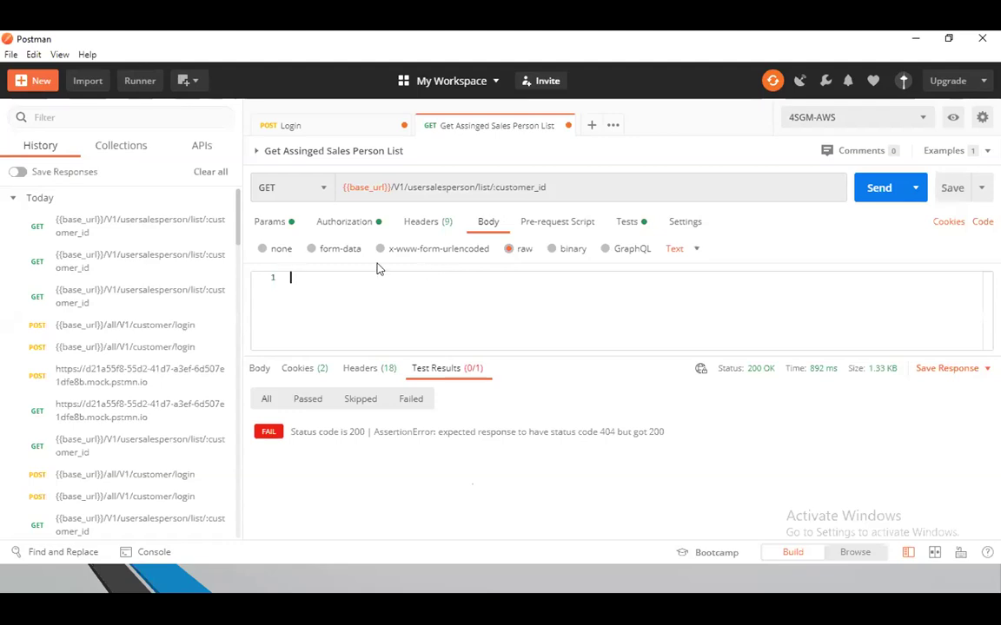
click(313, 248)
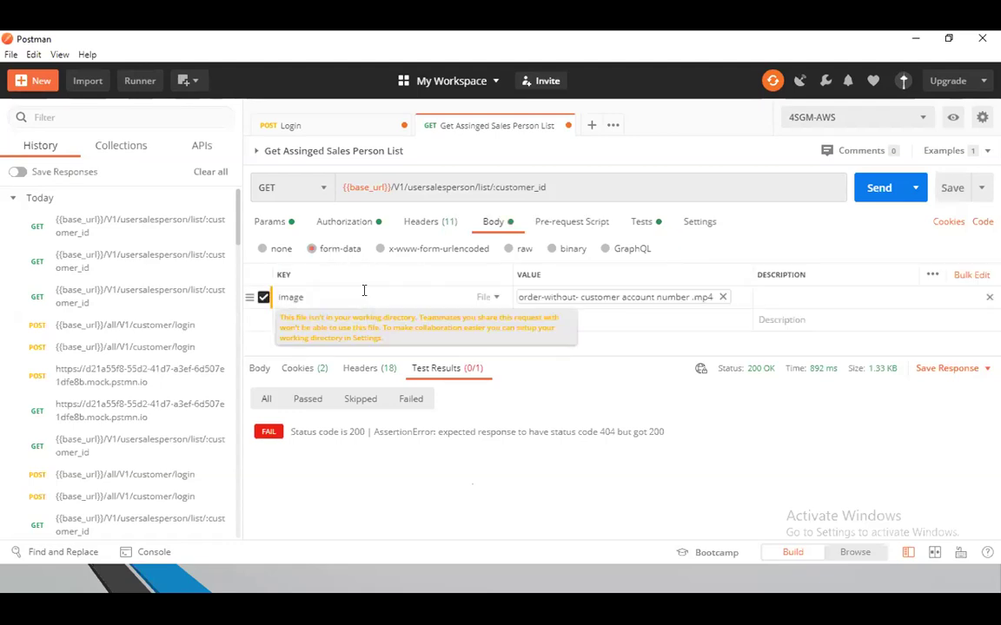
click(351, 319)
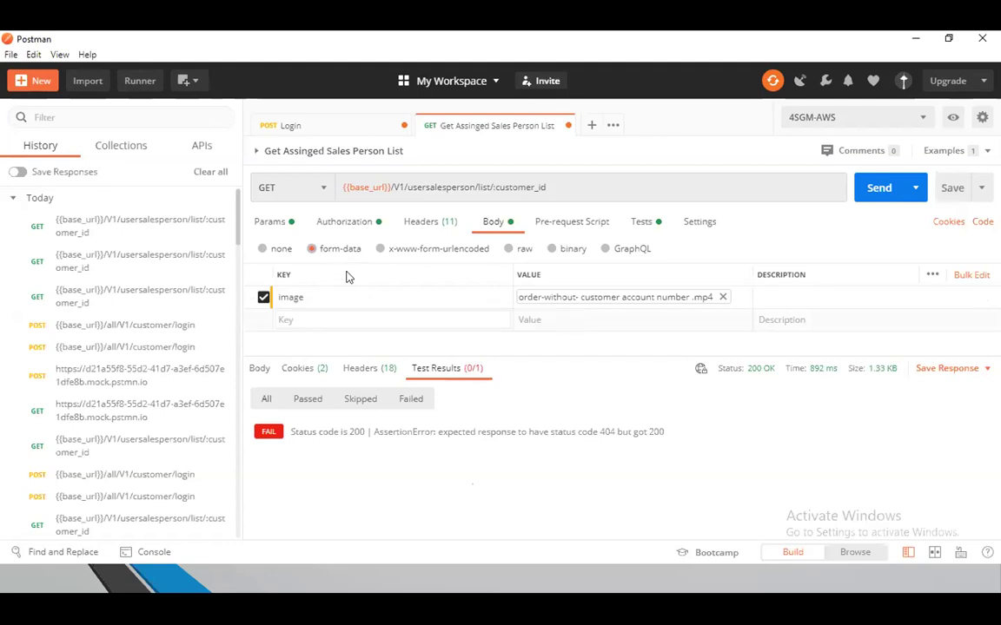
click(386, 251)
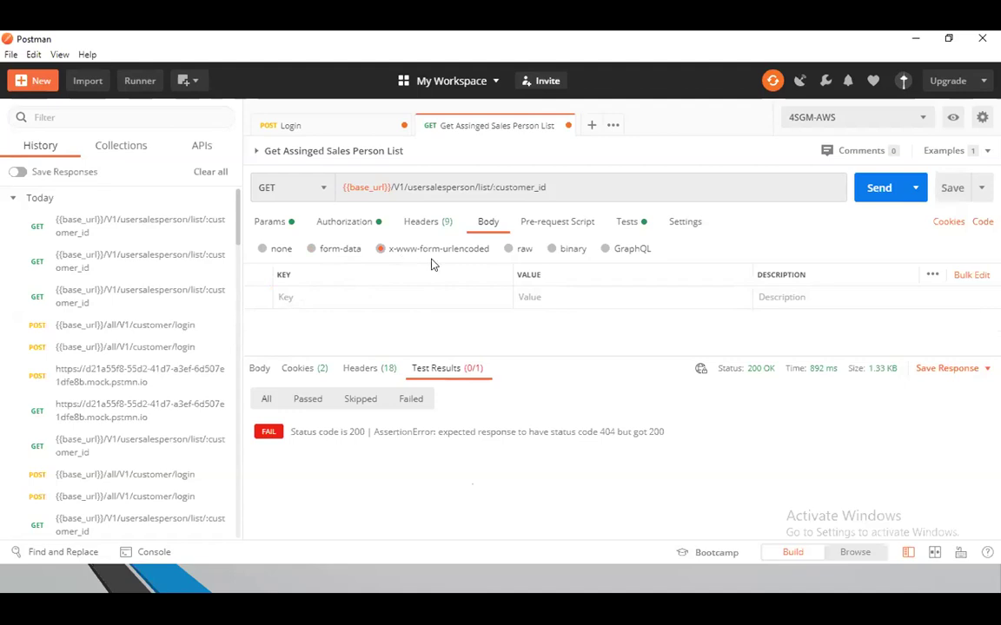
click(561, 251)
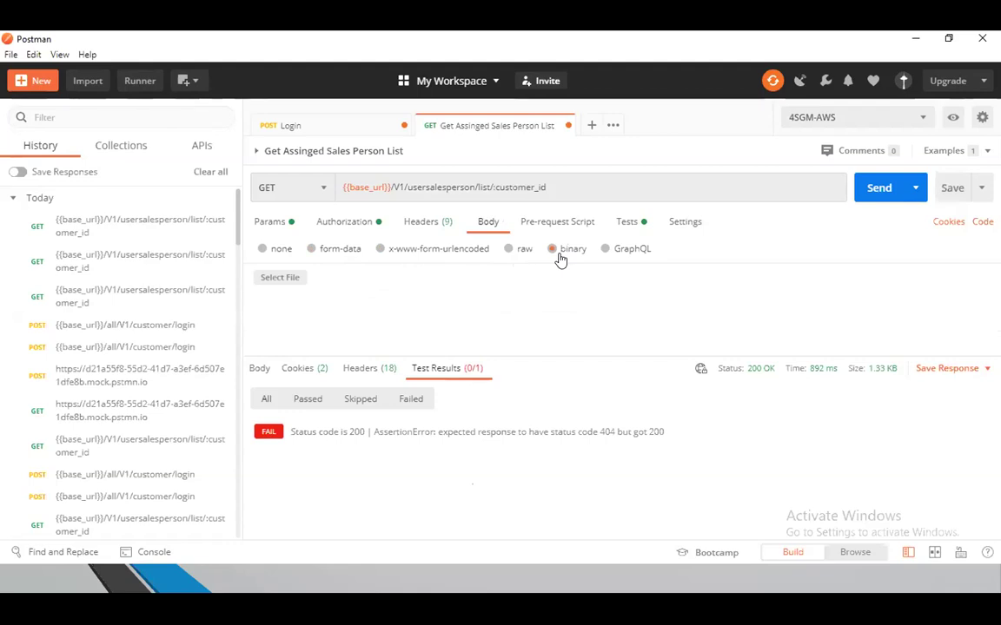
click(277, 252)
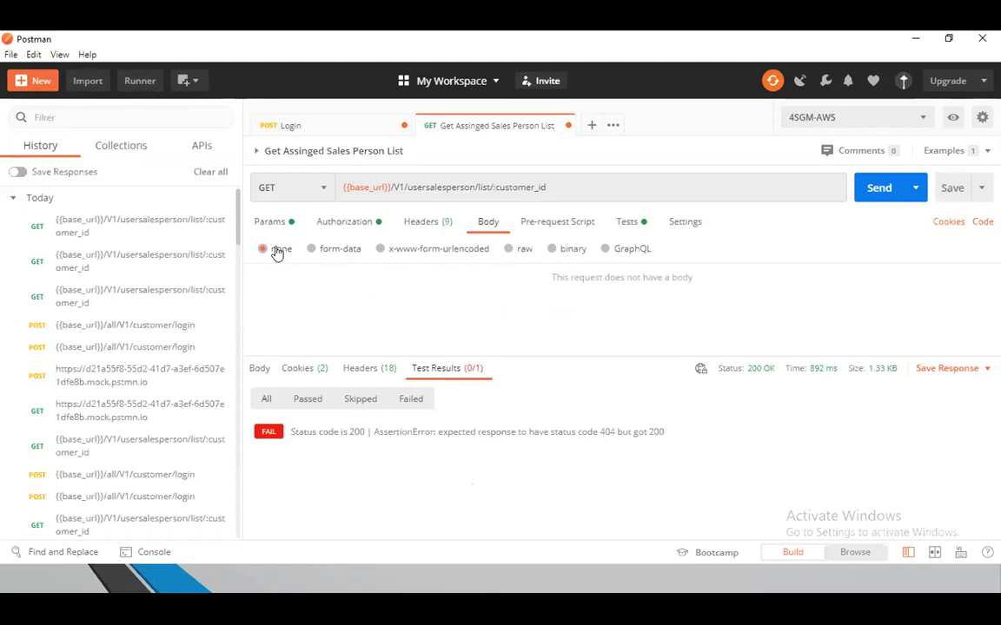
Step: Check the request's authorization settings and the binary body option, and set the body type back to form-data
click(361, 224)
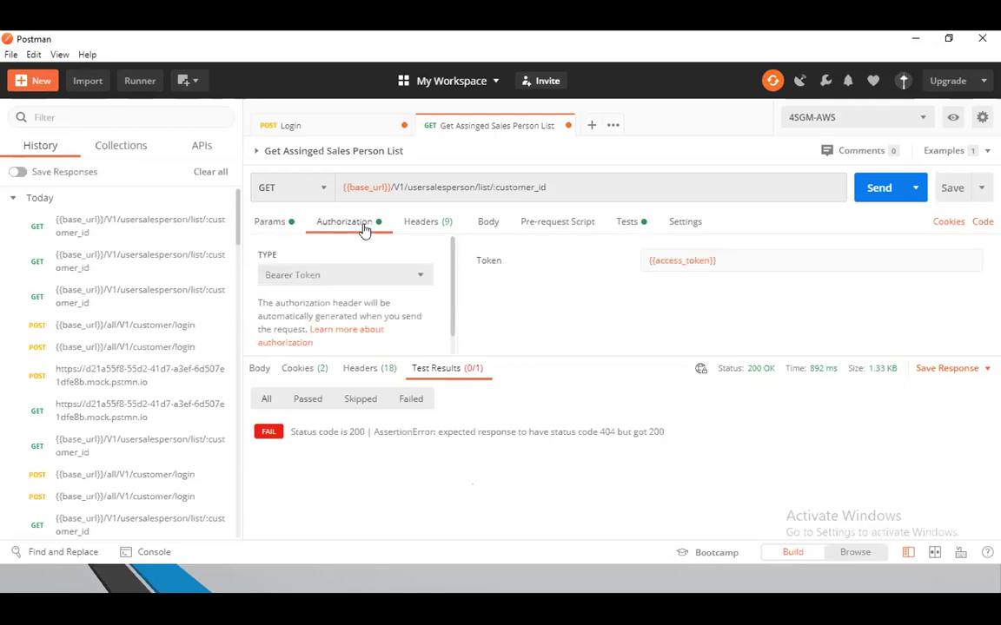
click(523, 223)
click(491, 222)
click(552, 249)
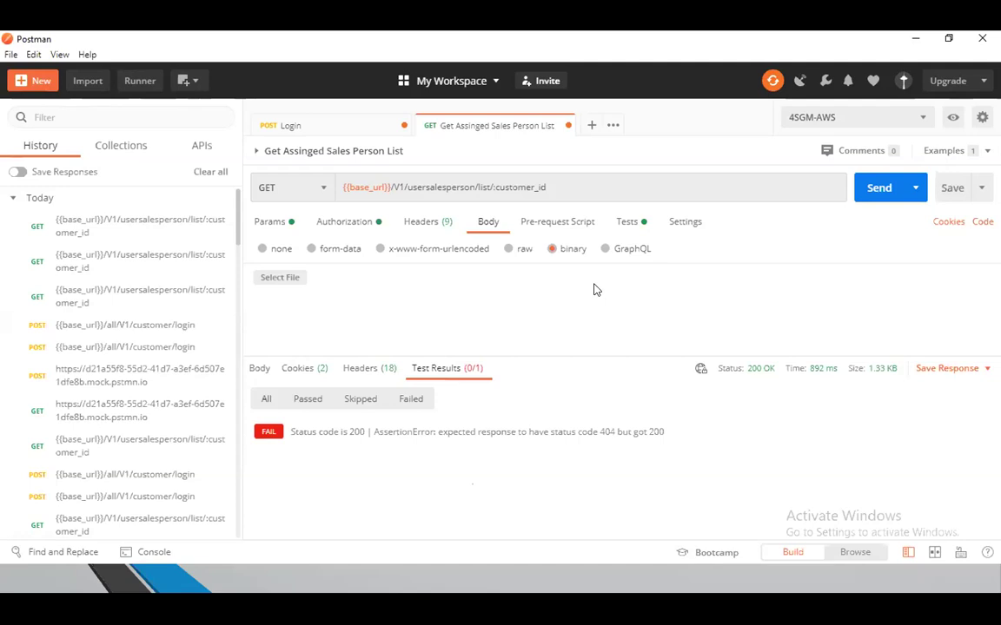
click(318, 250)
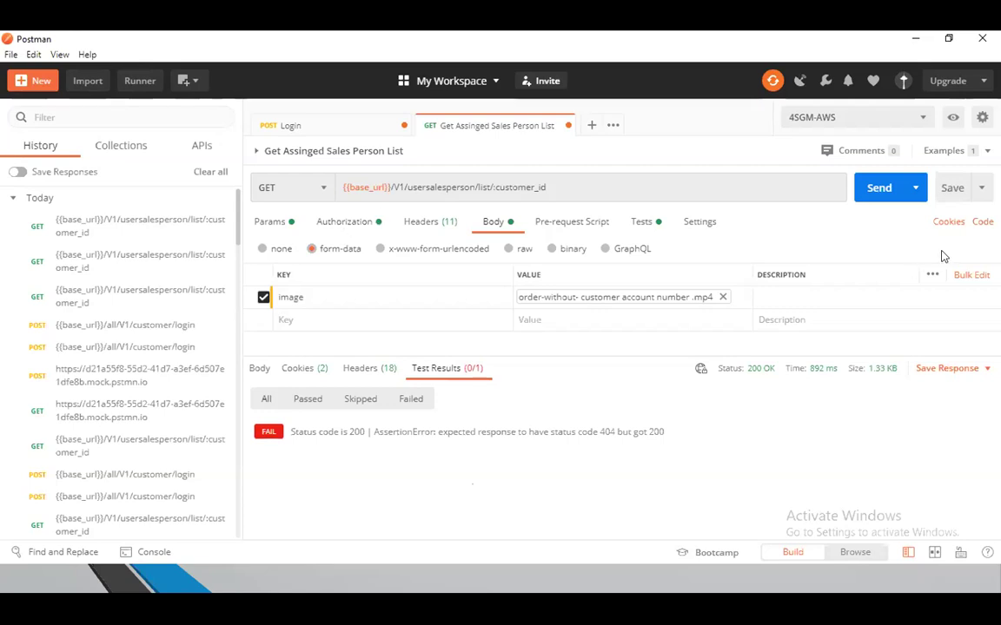
Step: Generate the request's code snippet in Java - OkHttp
click(983, 221)
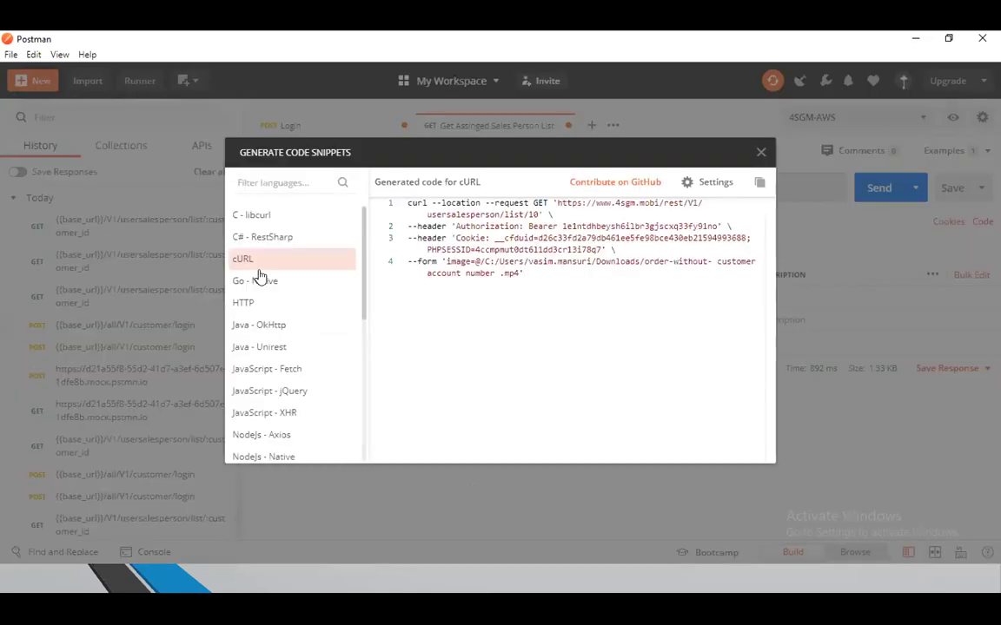
click(269, 329)
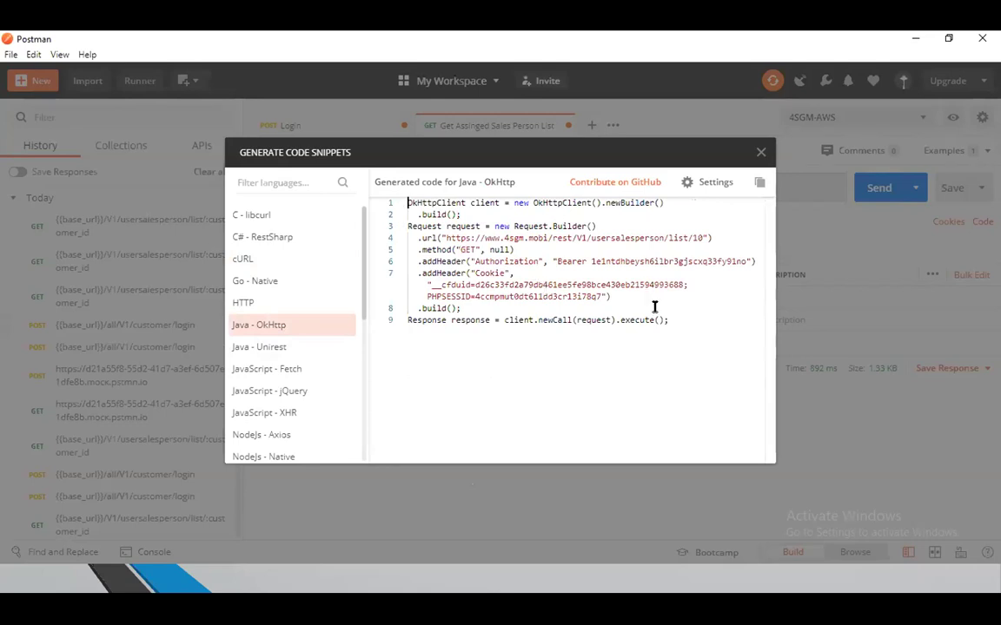
Step: Generate the request's code snippet in NodeJs - Native, review the code, and close the snippet dialog
key(ctrl+a)
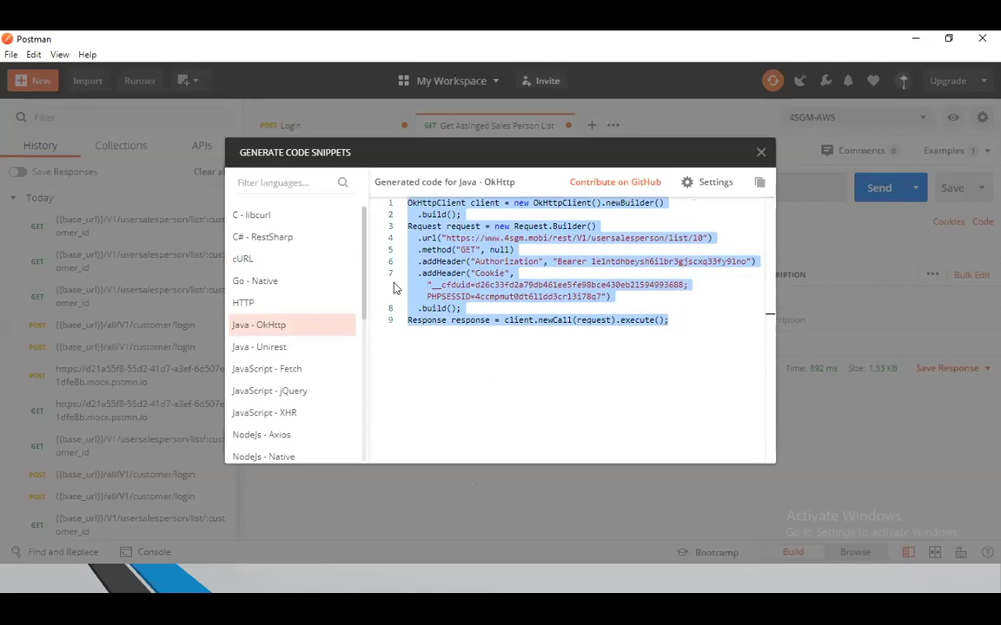
scroll(310, 357, down, 4)
scroll(285, 339, up, 4)
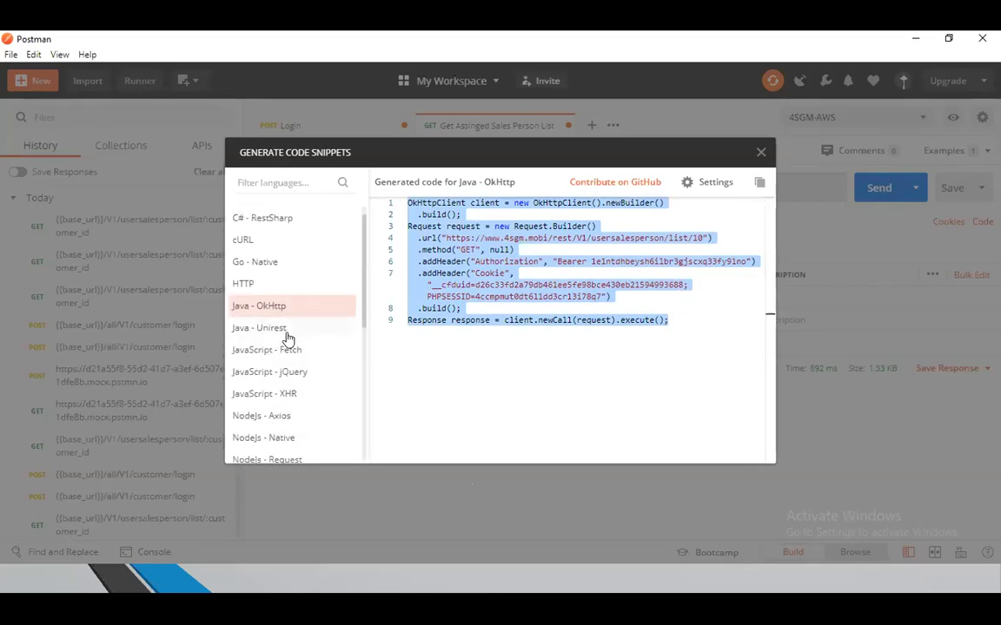
scroll(287, 339, down, 3)
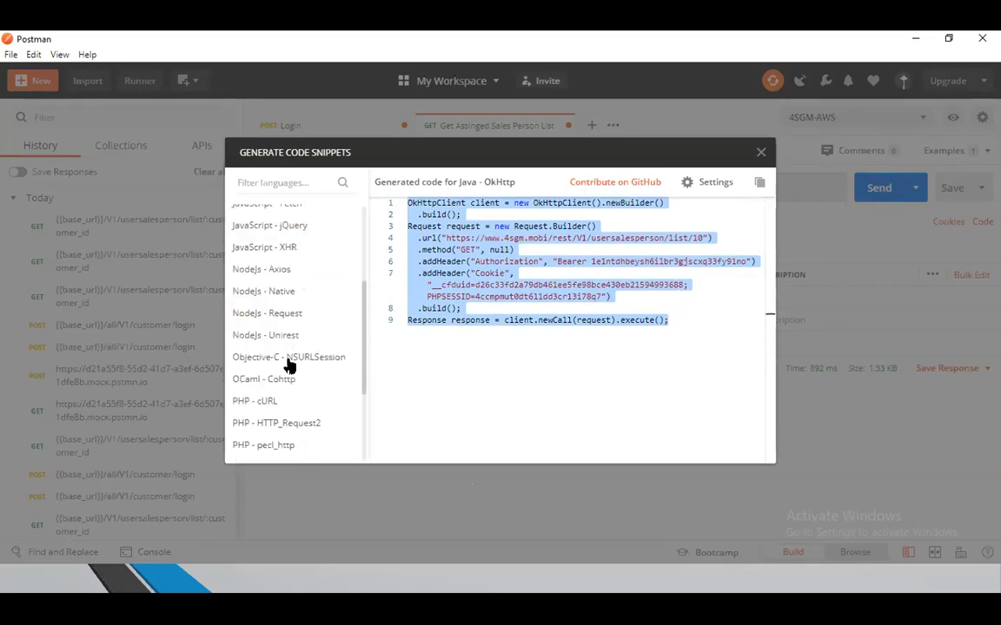
click(290, 291)
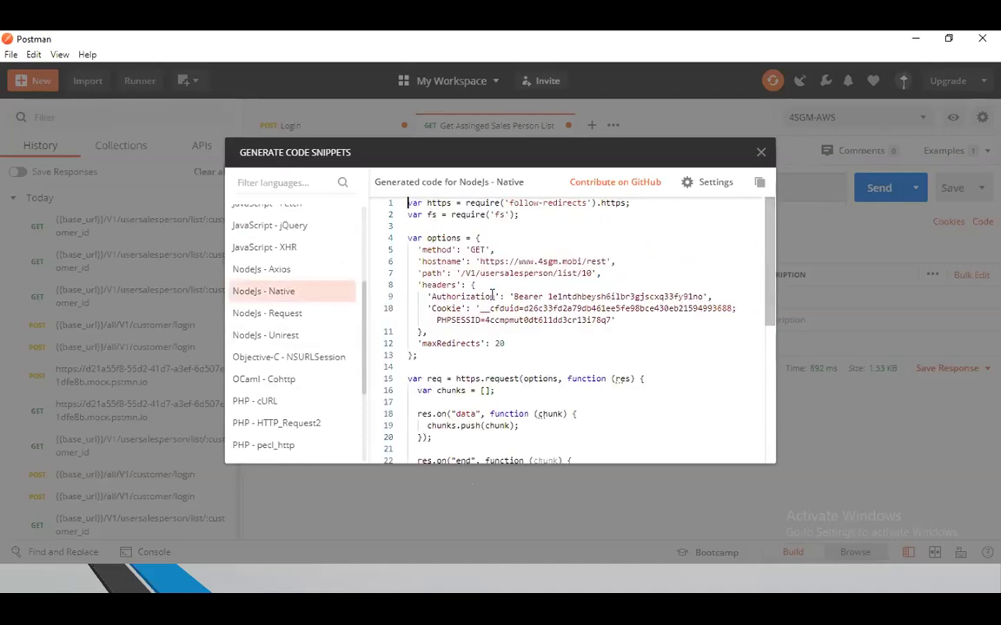
scroll(522, 312, down, 4)
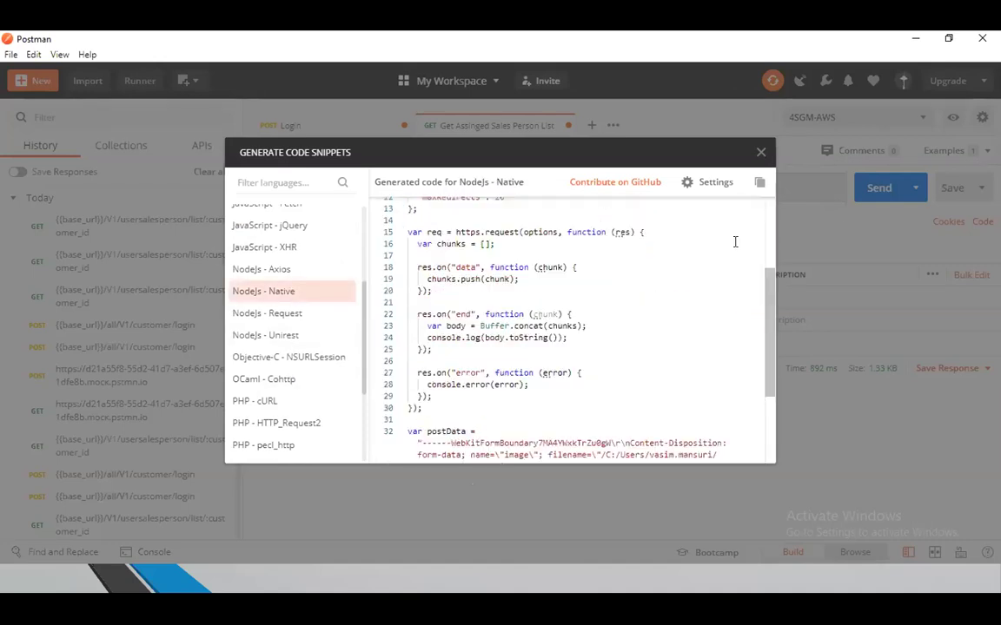
click(761, 155)
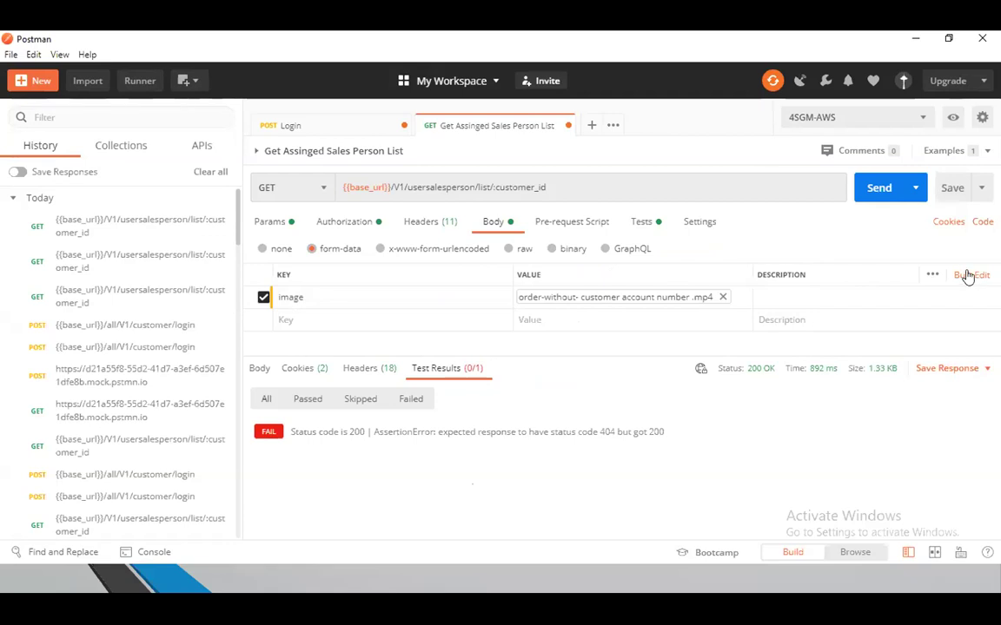
Step: View the form-data body in bulk edit mode and back as key-value rows, and check the response's time and size details
click(970, 276)
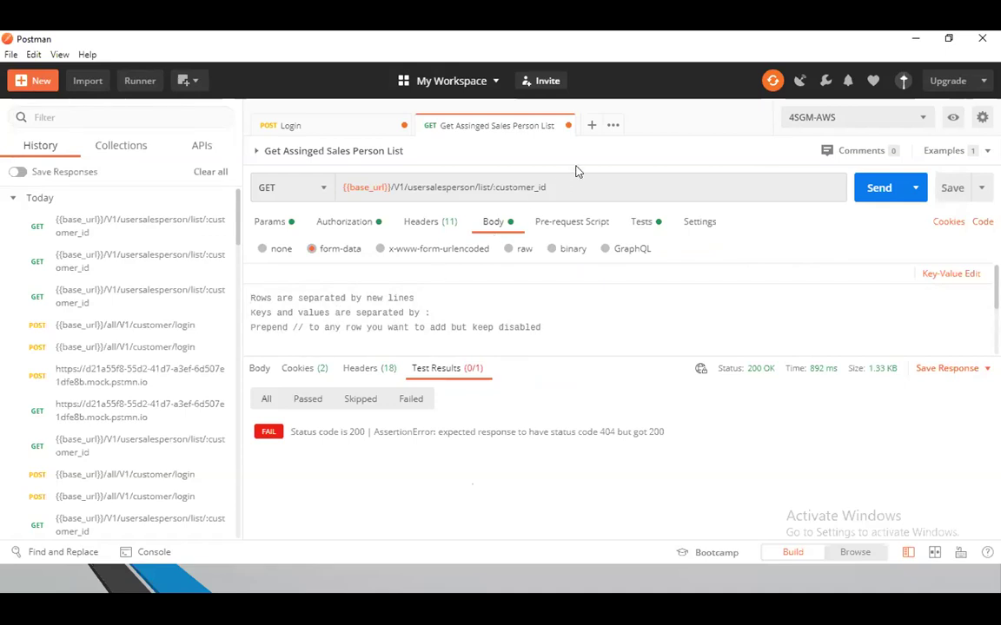
click(950, 274)
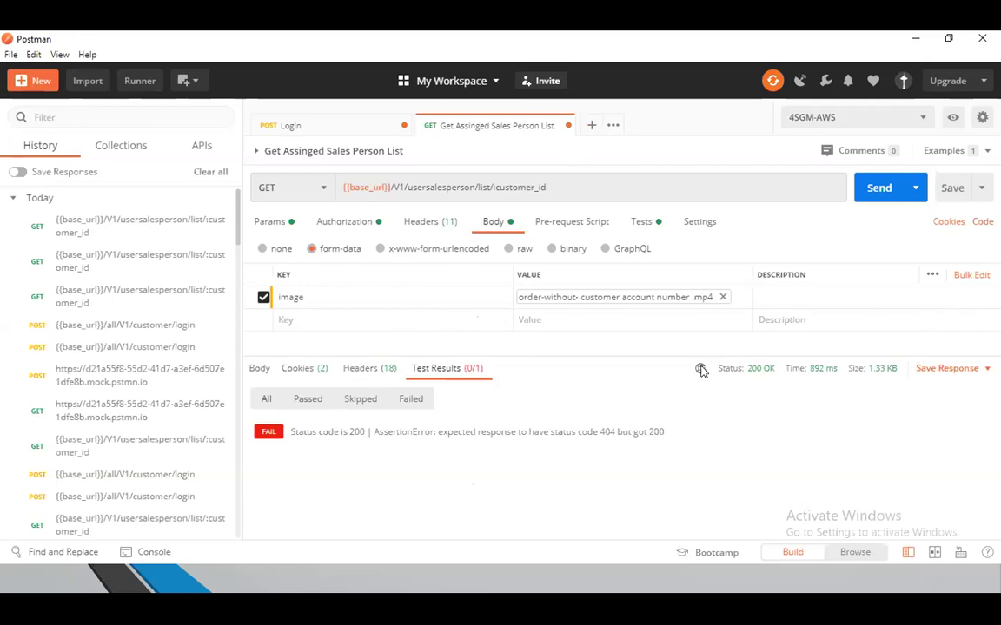
mouse_move(817, 373)
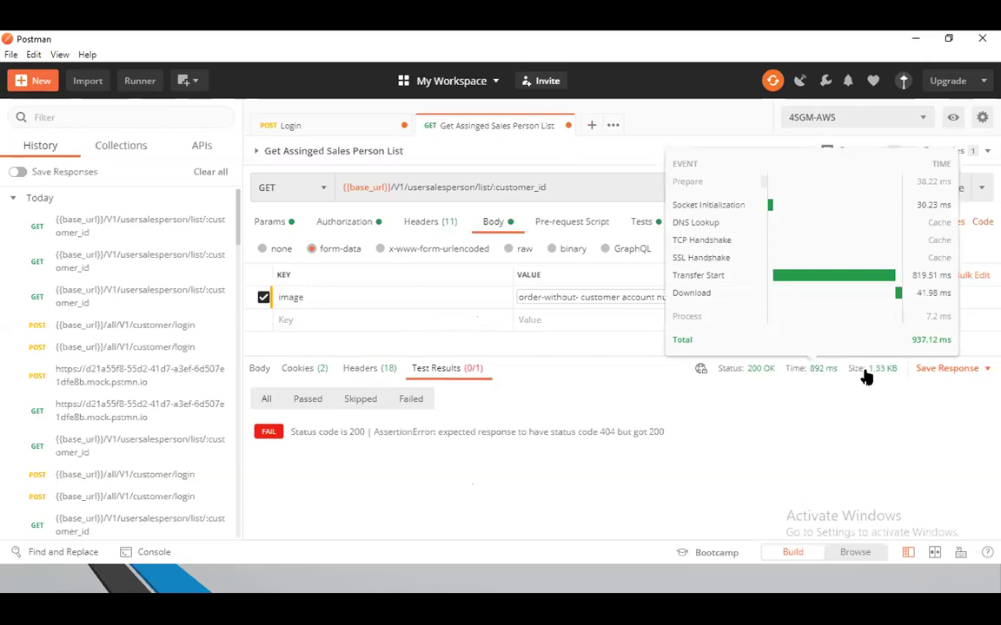
mouse_move(880, 372)
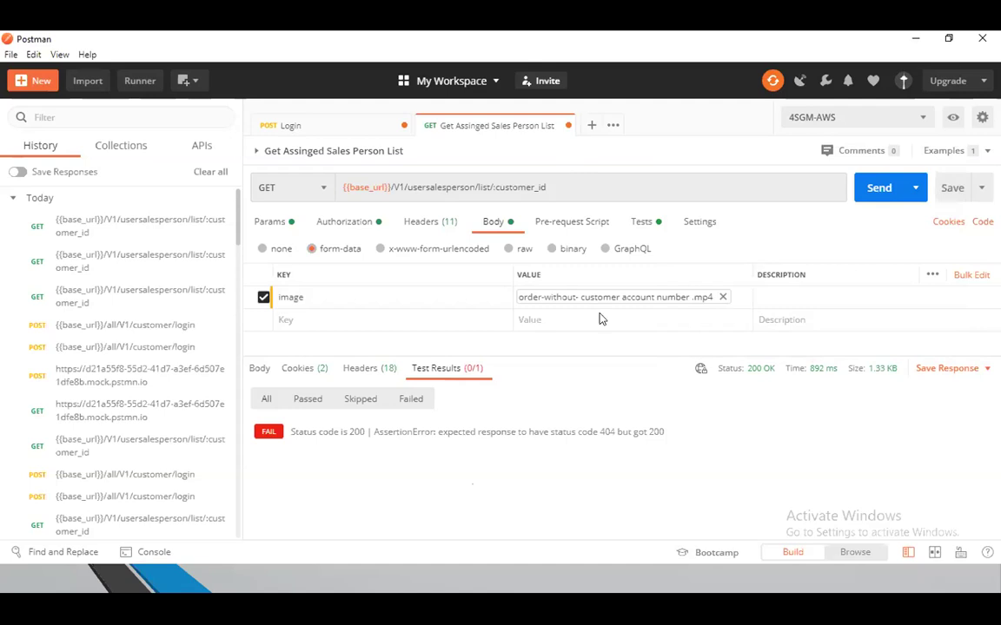
Step: Review the stored cookies per domain and the cookie capture settings, and close both views
click(948, 224)
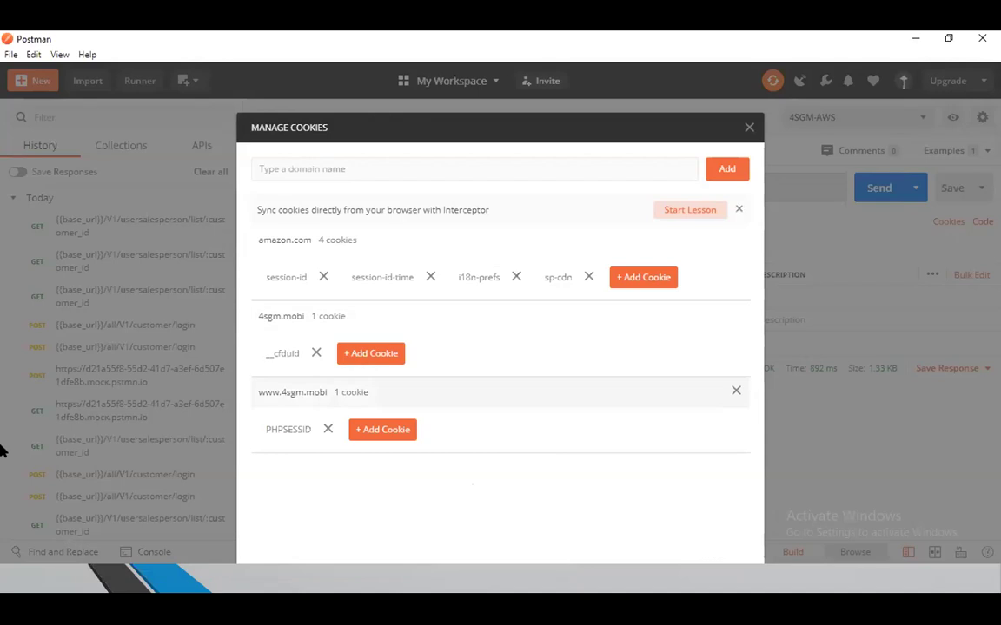
click(748, 127)
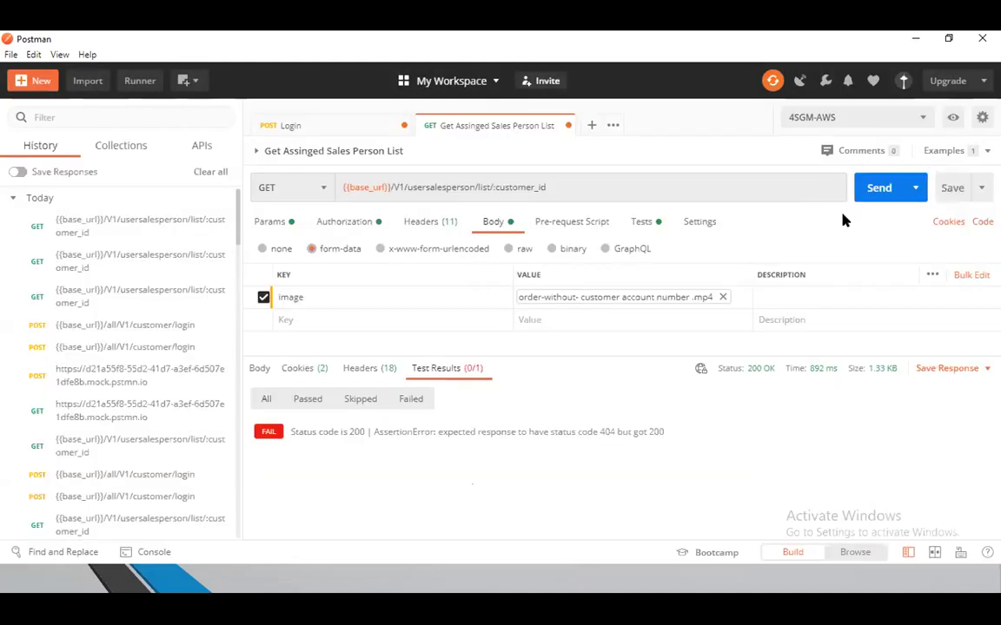
click(799, 81)
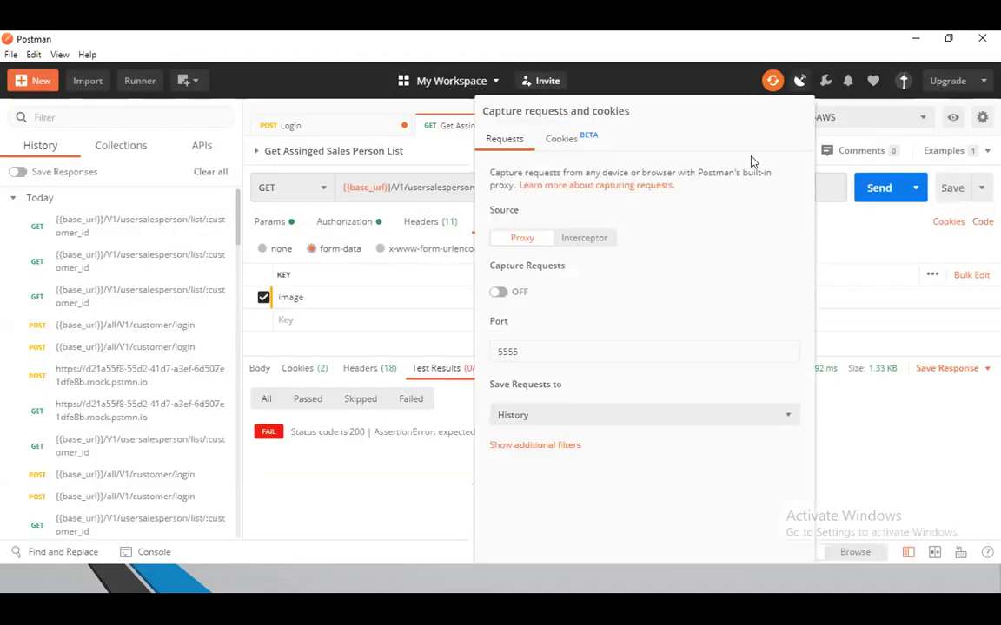
click(556, 141)
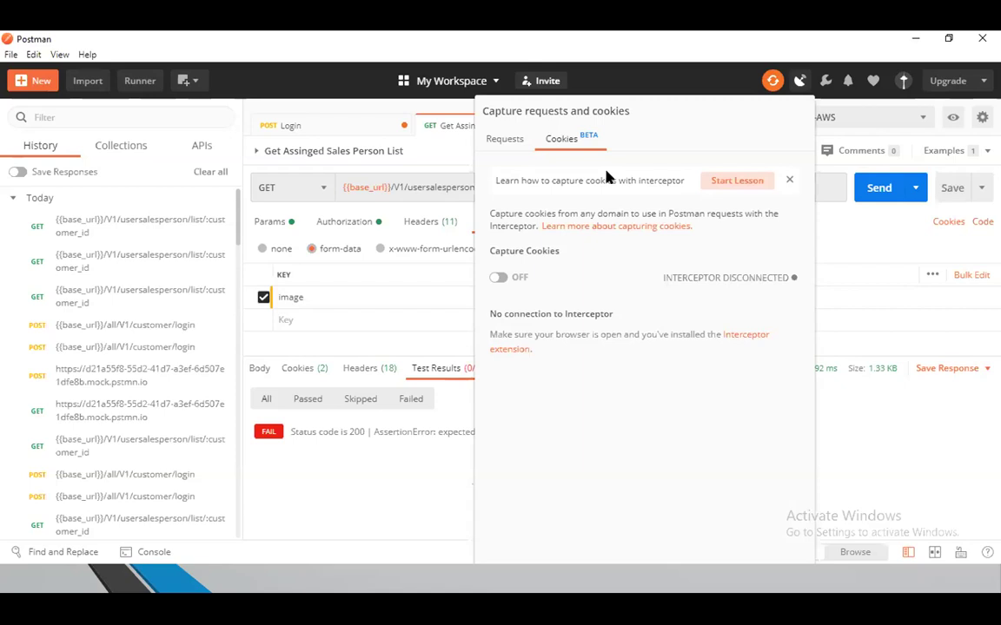
click(849, 211)
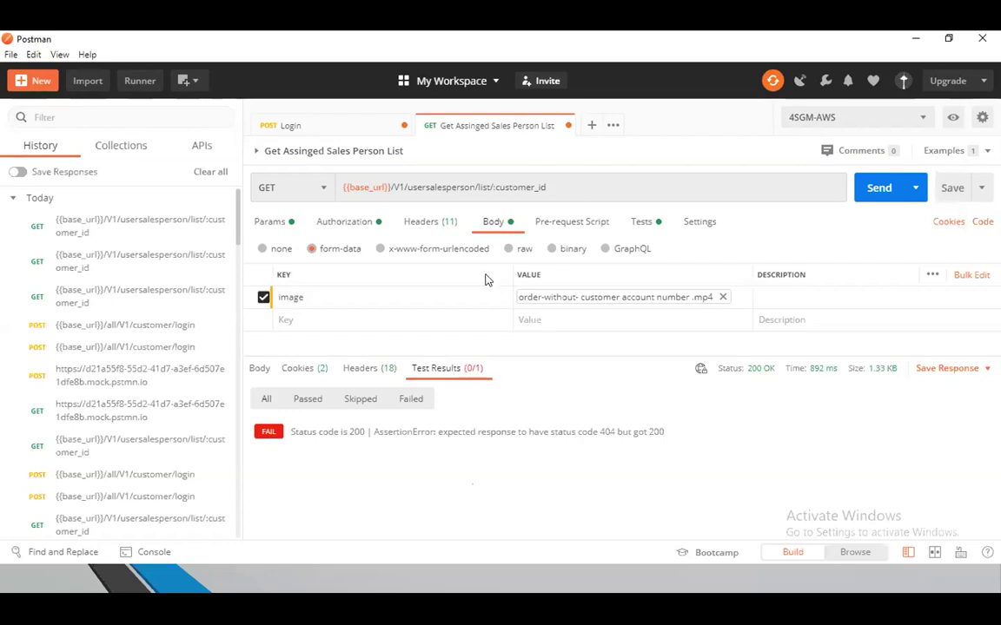
Step: Inspect the response's cookies, highlight the PHPSESSID value, and compare them with the cookie manager's list
click(292, 370)
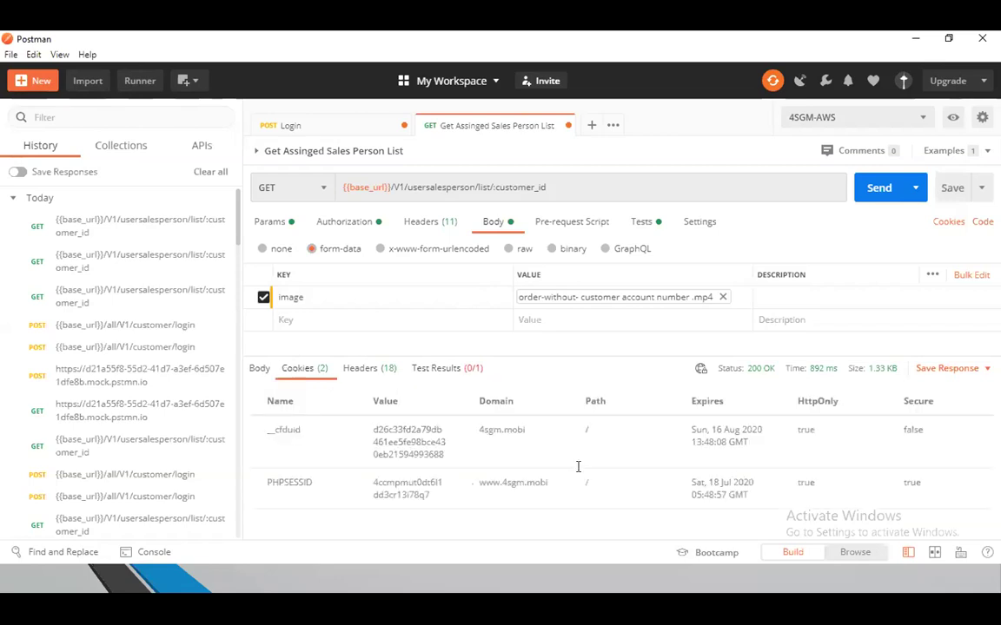
double_click(398, 483)
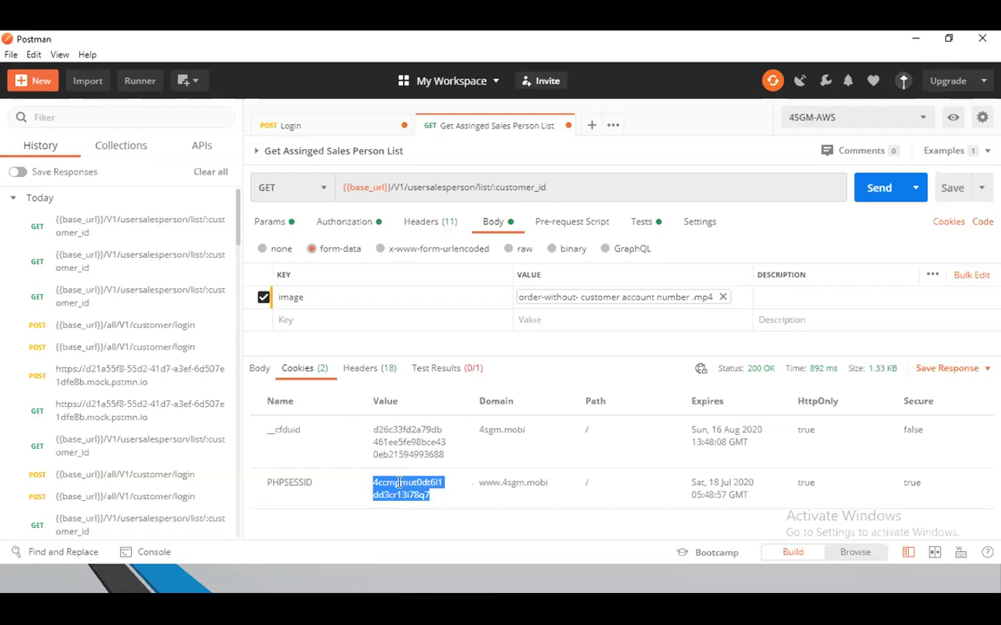
click(457, 492)
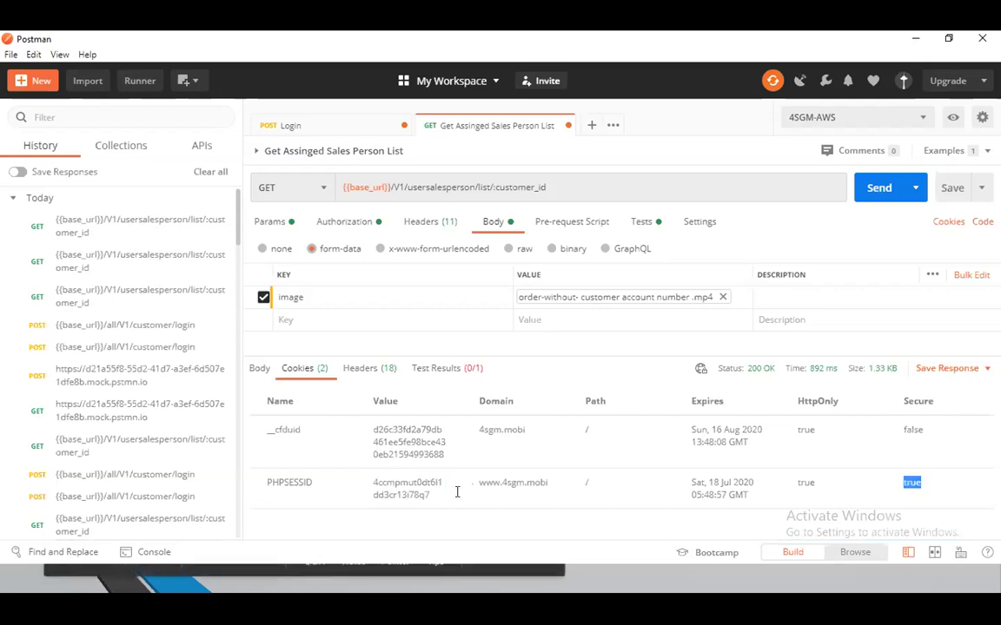
double_click(420, 482)
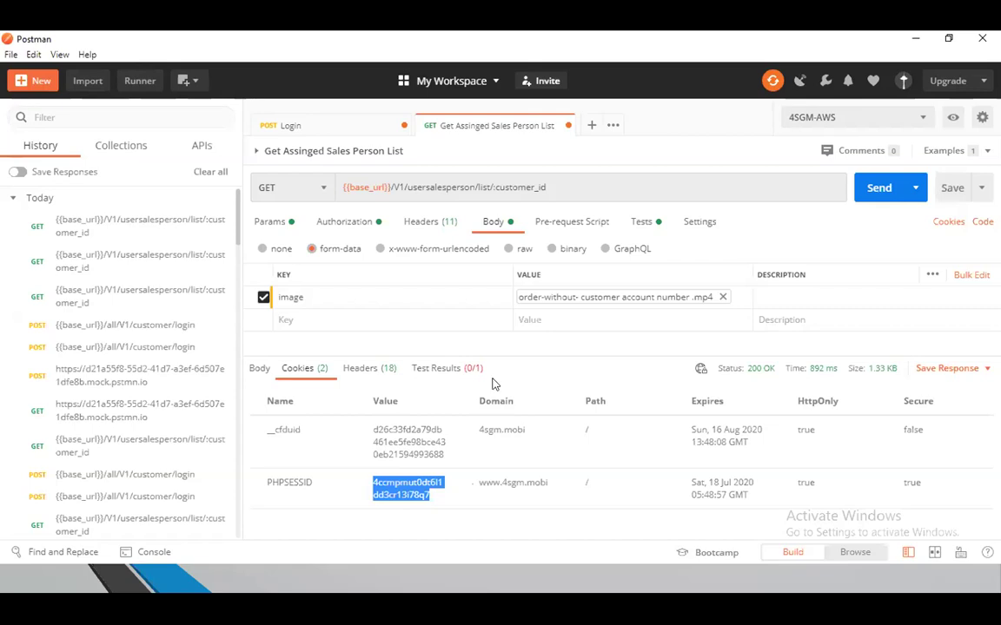
click(940, 222)
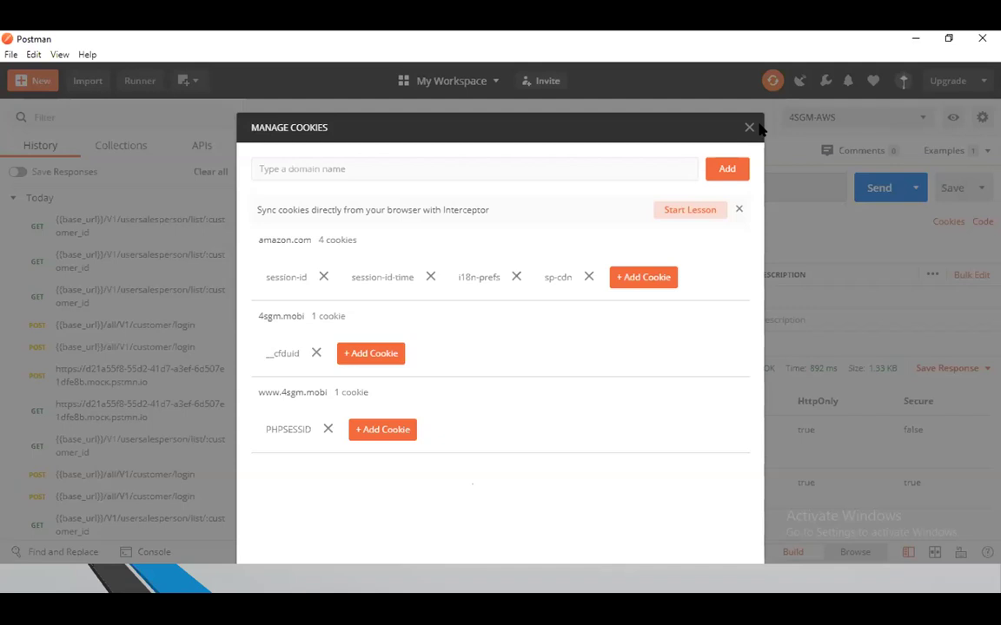
click(749, 127)
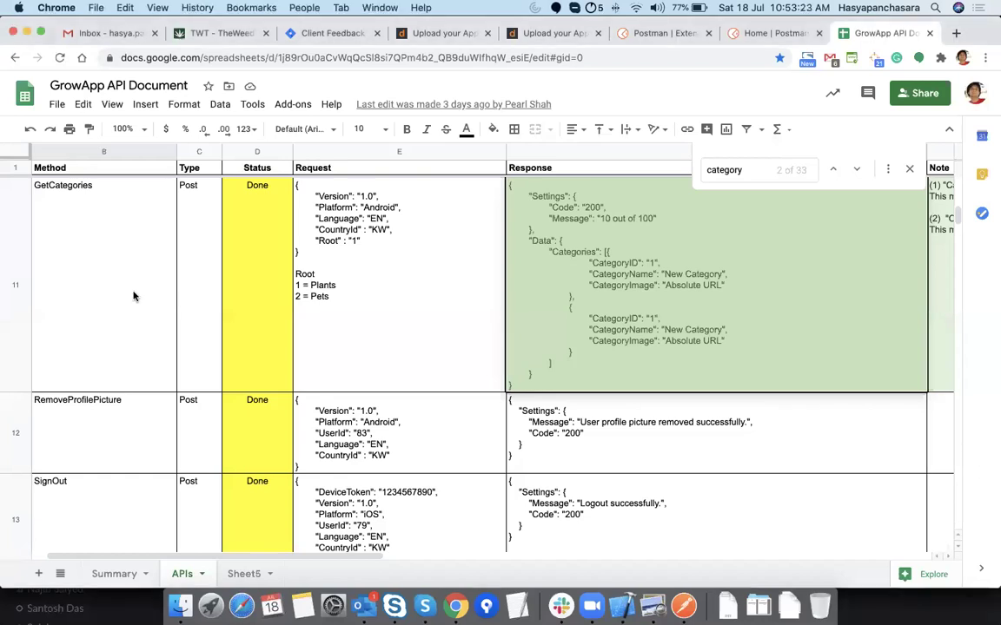
Step: In the GrowApp API Document spreadsheet in Google Sheets, examine the GetCategories row's serial number, method, type and status
click(133, 296)
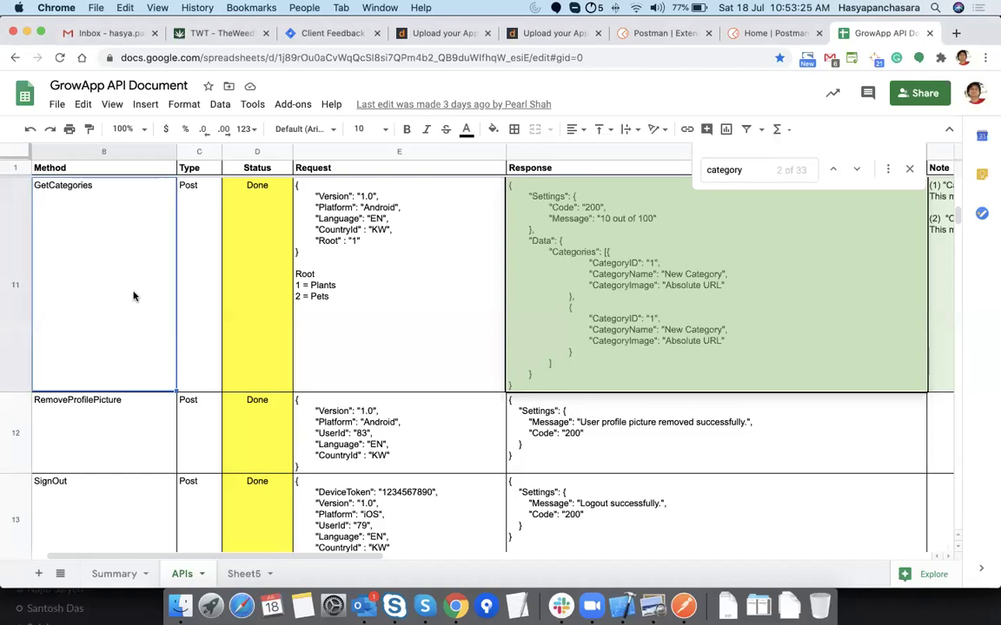
key(Left)
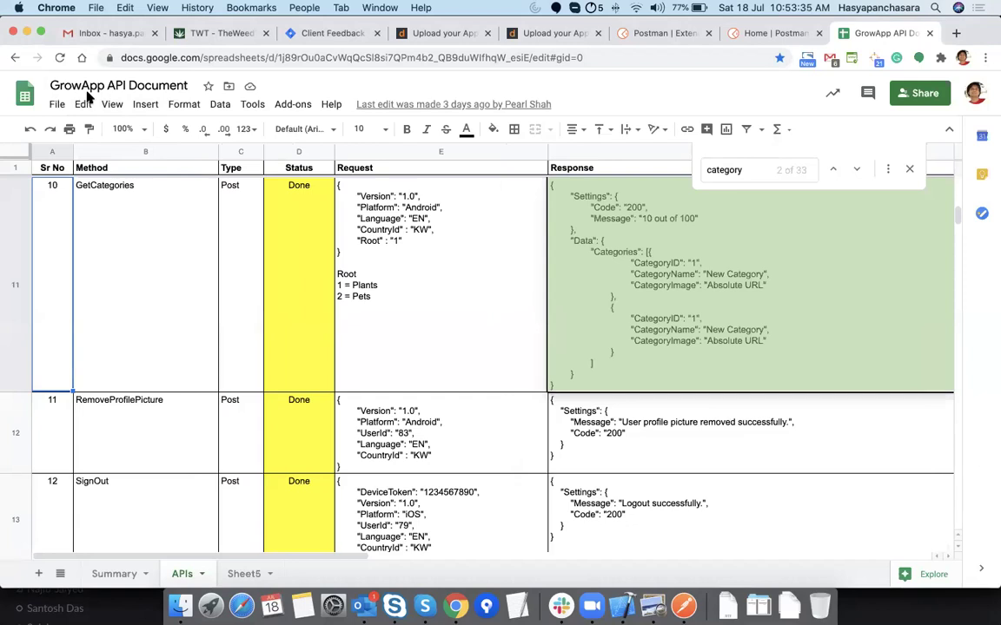
click(136, 225)
click(233, 207)
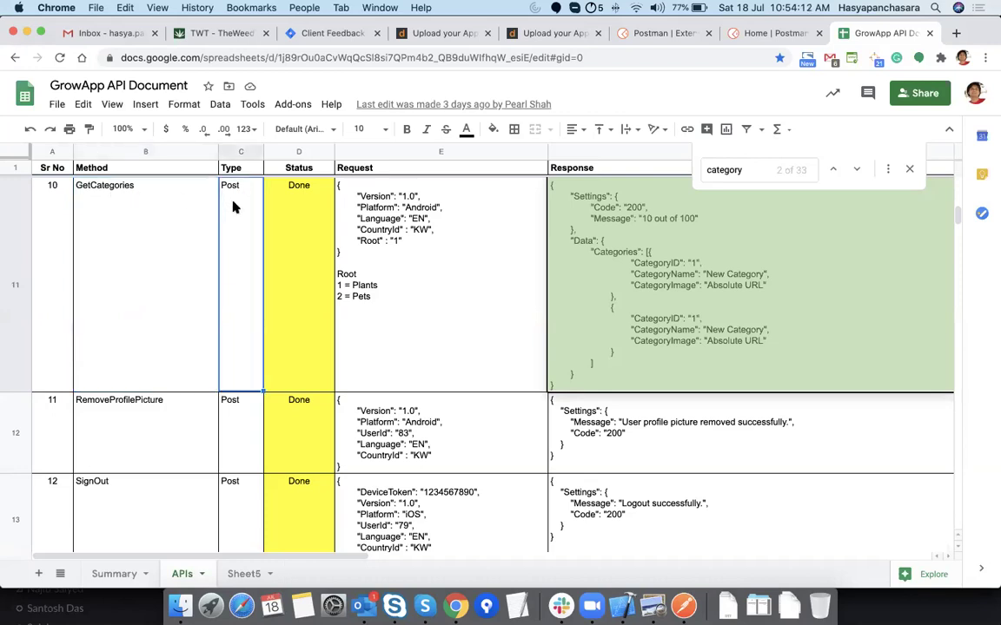
click(305, 209)
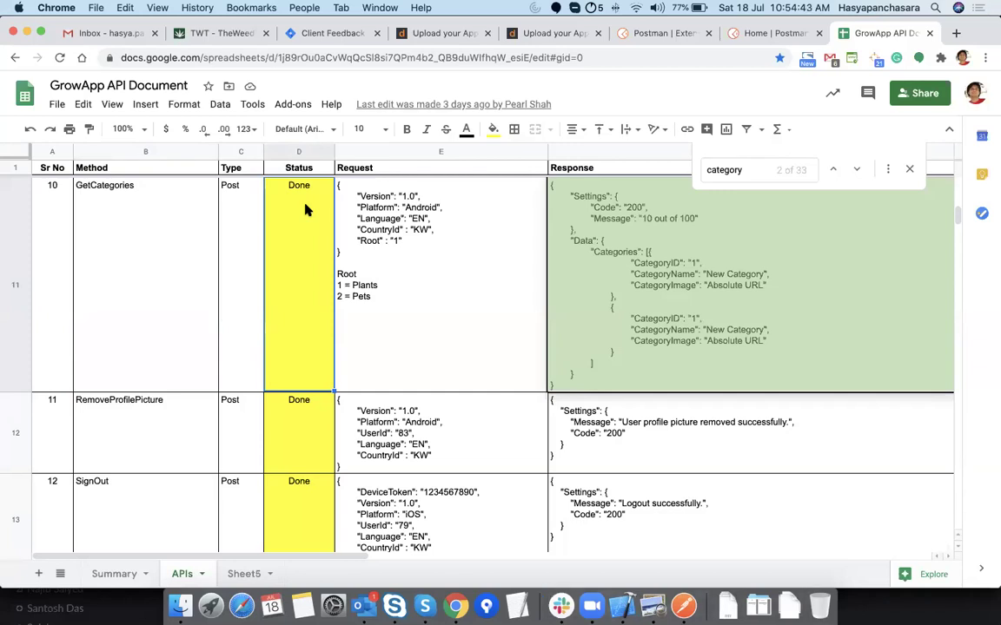
Step: Examine the JSON parameters in the GetCategories row's Request cell, highlighting the Version and Platform entries
click(352, 256)
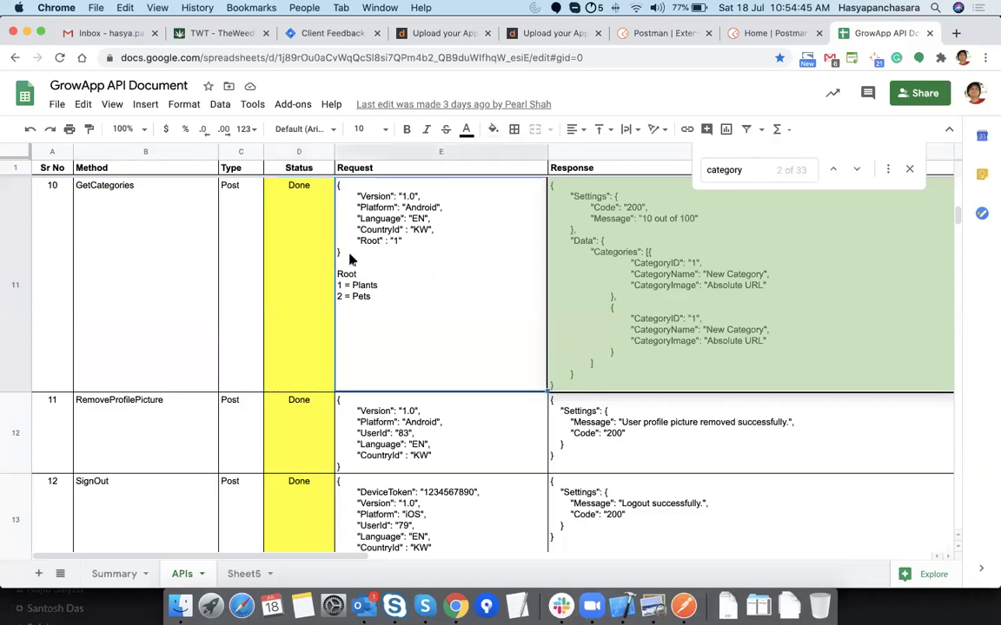
double_click(352, 258)
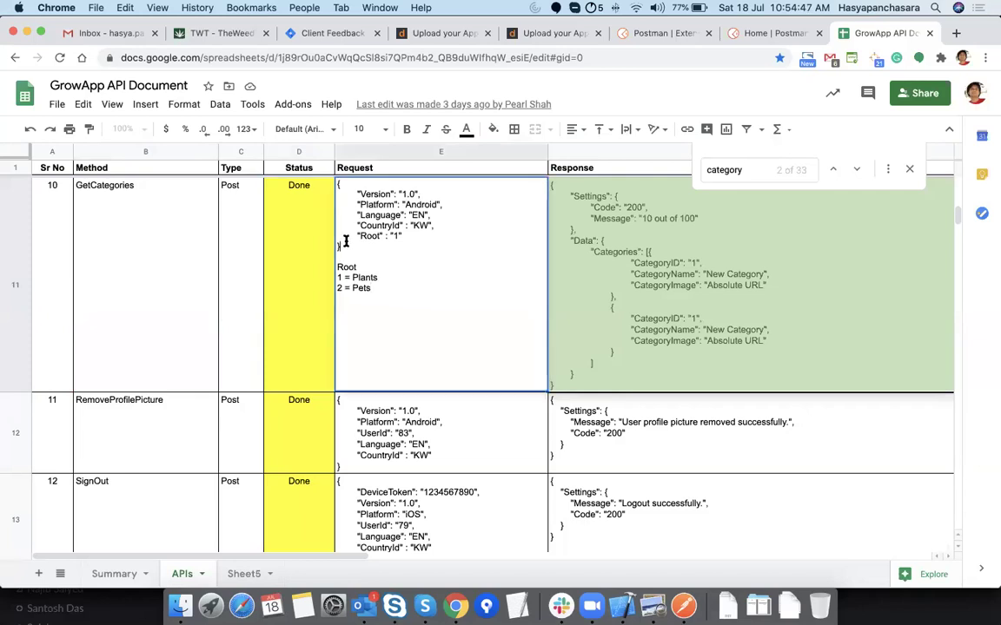
drag(339, 247, 336, 184)
click(398, 194)
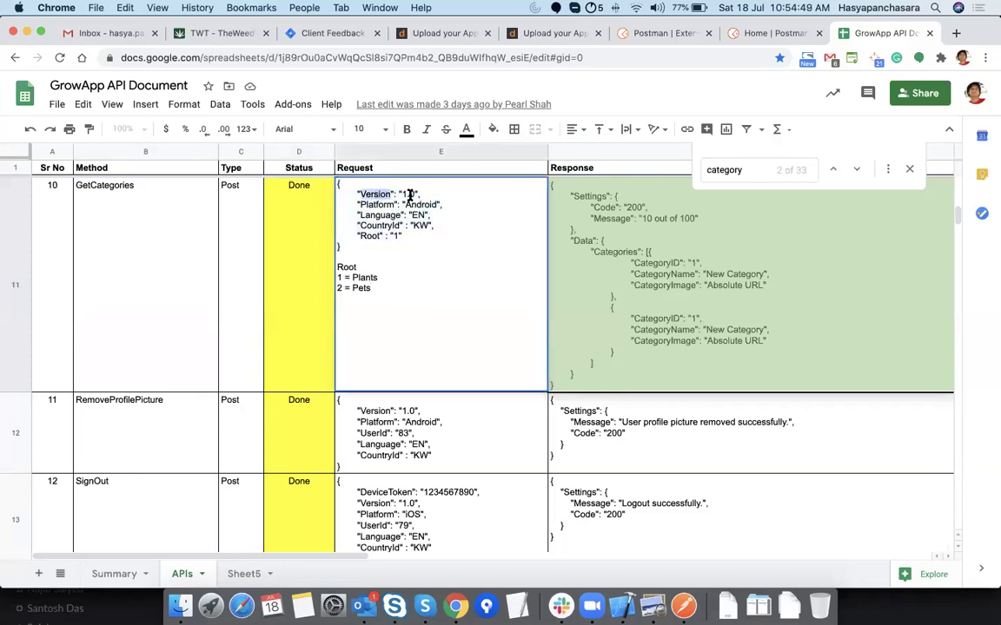
double_click(376, 205)
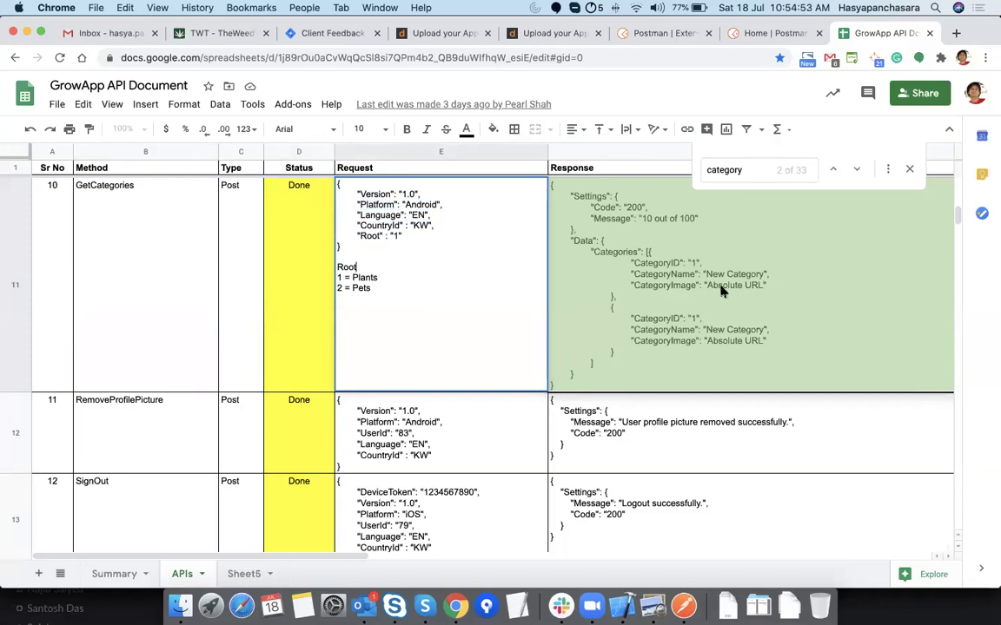
Step: Highlight the complete sample JSON in the GetCategories row's Response cell, and leave the cell unedited
double_click(758, 286)
key(Up)
key(Up)
key(Up)
key(Up)
key(Up)
key(Up)
key(Up)
key(Up)
key(Up)
key(Up)
key(Up)
key(Up)
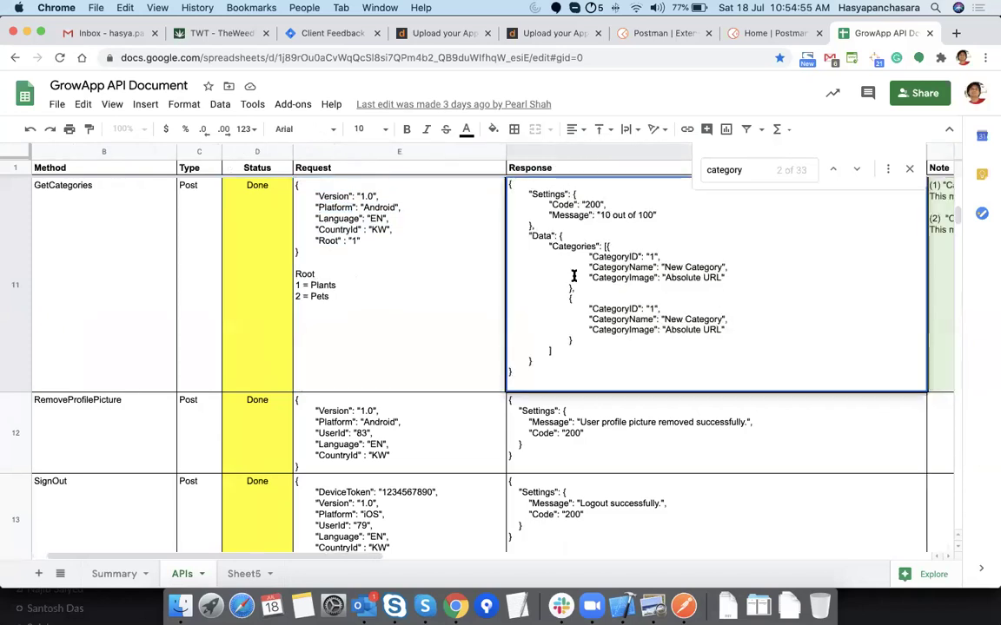
key(super+a)
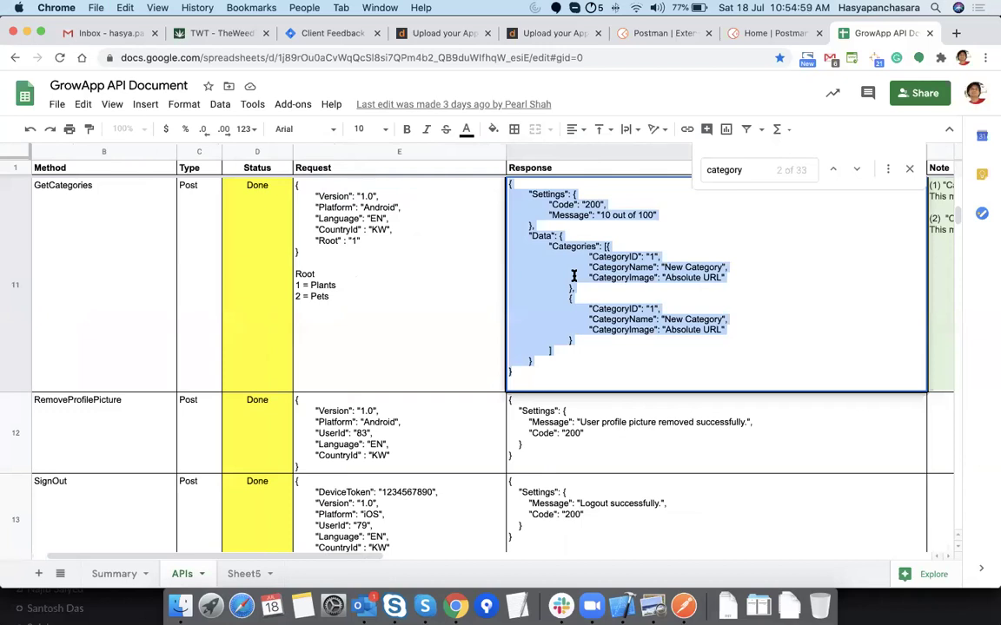
click(413, 248)
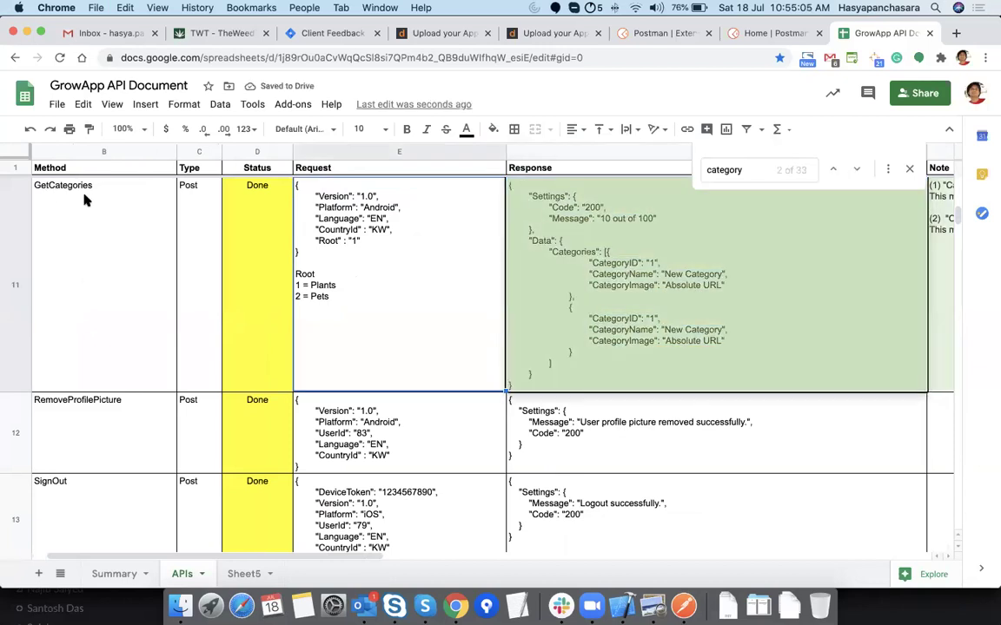
Step: Rename the GetCategories method in the Method column as Category
click(85, 199)
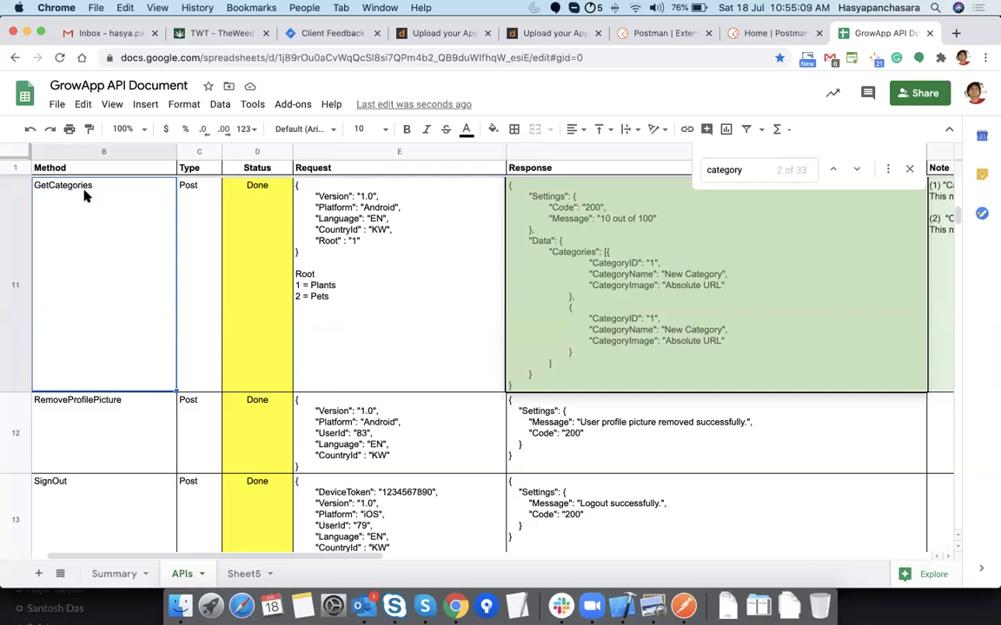
text(Get)
key(BackSpace)
key(BackSpace)
key(BackSpace)
text(Cate)
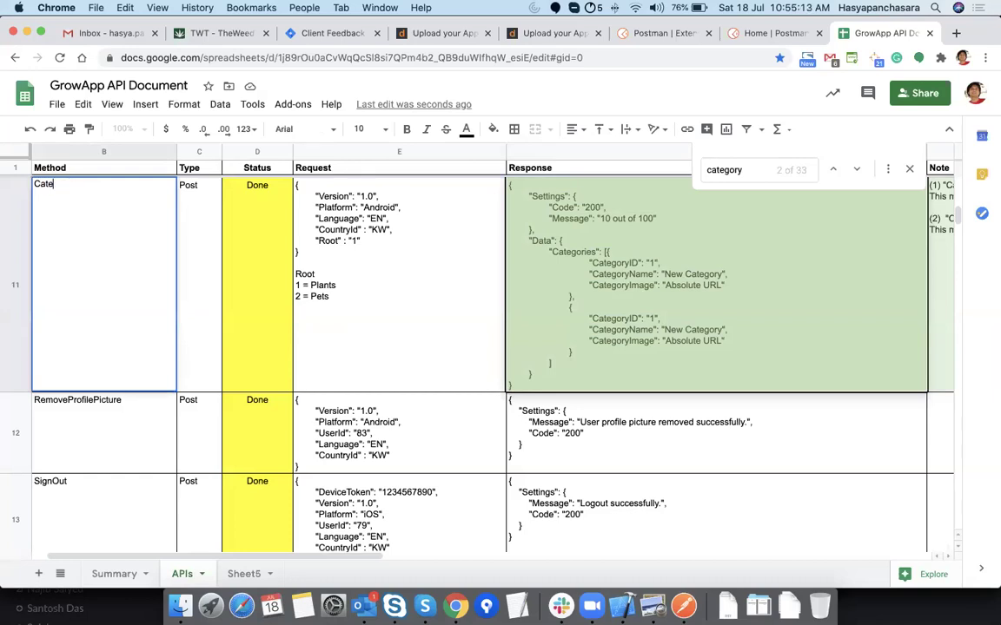
text(gory)
key(Return)
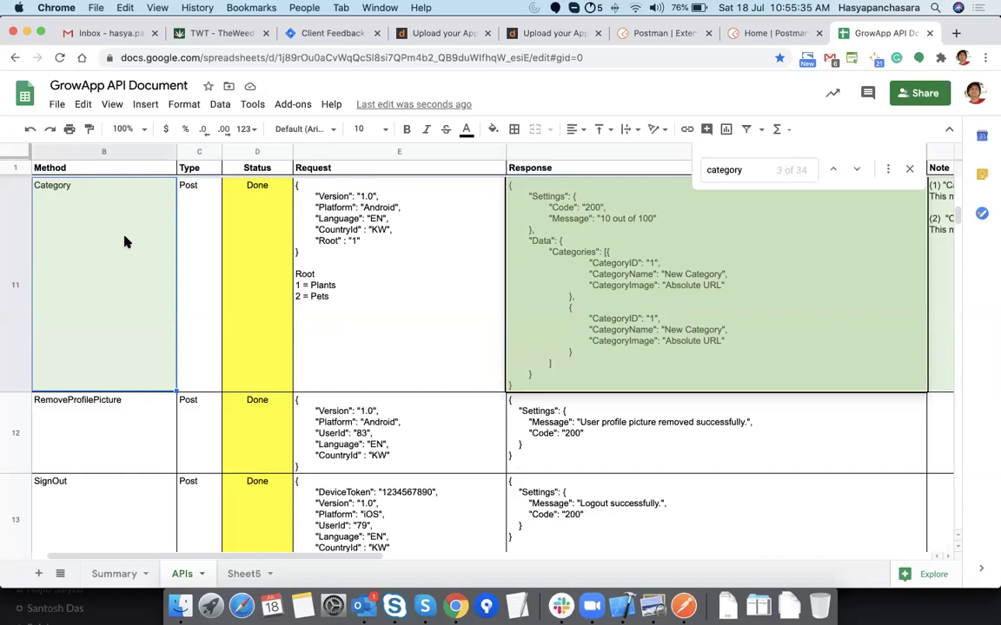
Step: Rename the Category method in row 11's Method column as GetCategories
text(GetCategories)
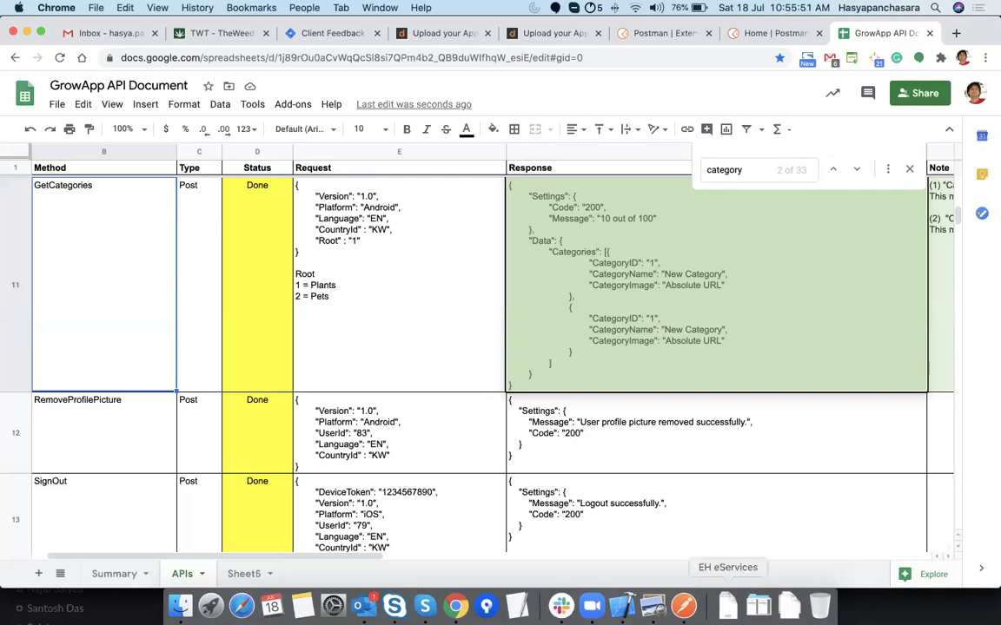
Step: Compare the Shop by Category mockup in Preview with the category entries in the GetCategories row's Response cell, and return to the Google Sheets document
click(652, 605)
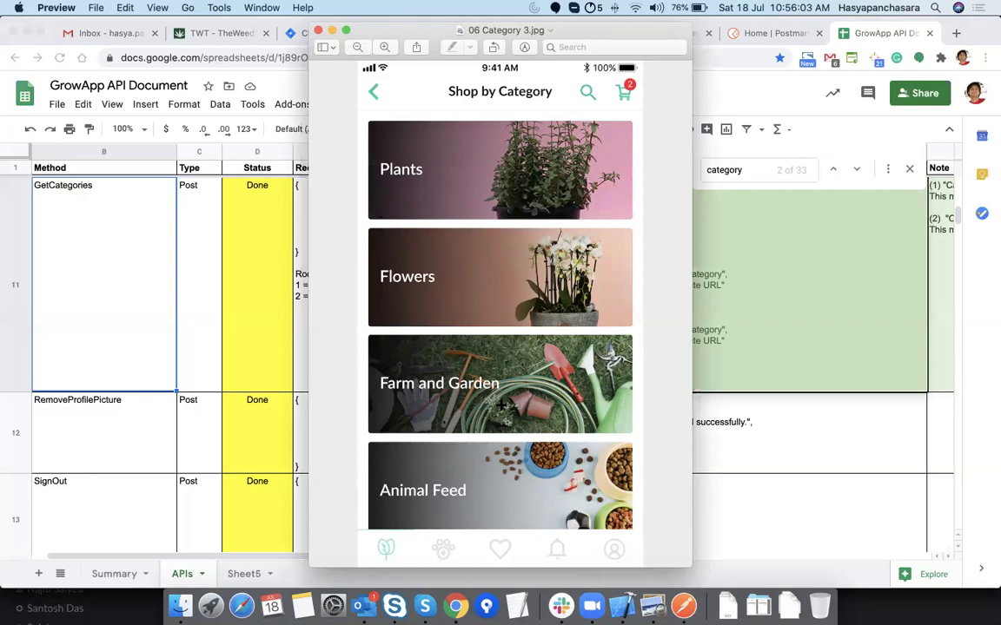
click(265, 328)
click(330, 295)
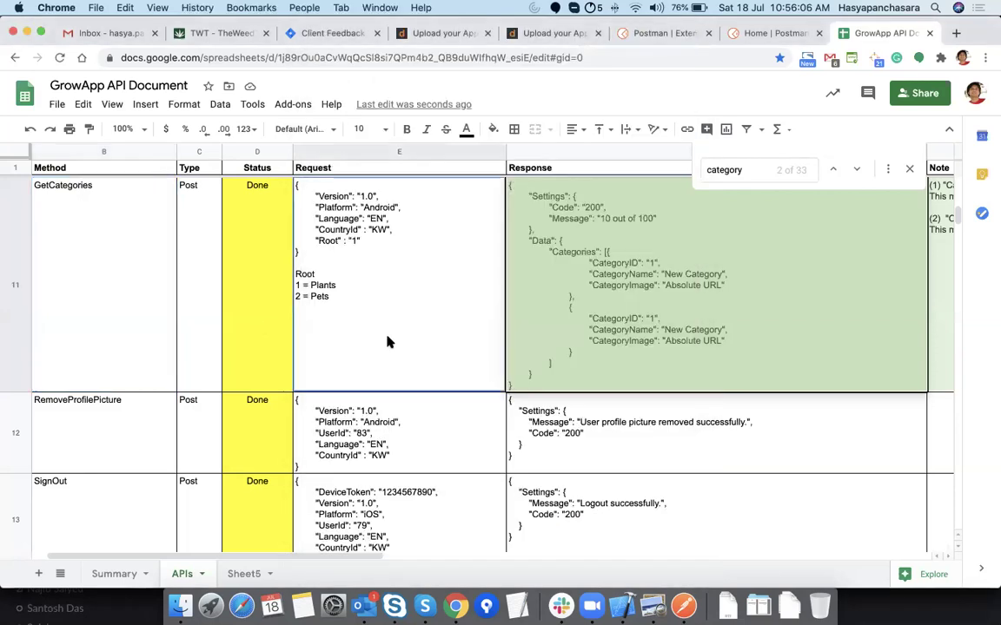
double_click(667, 329)
double_click(563, 257)
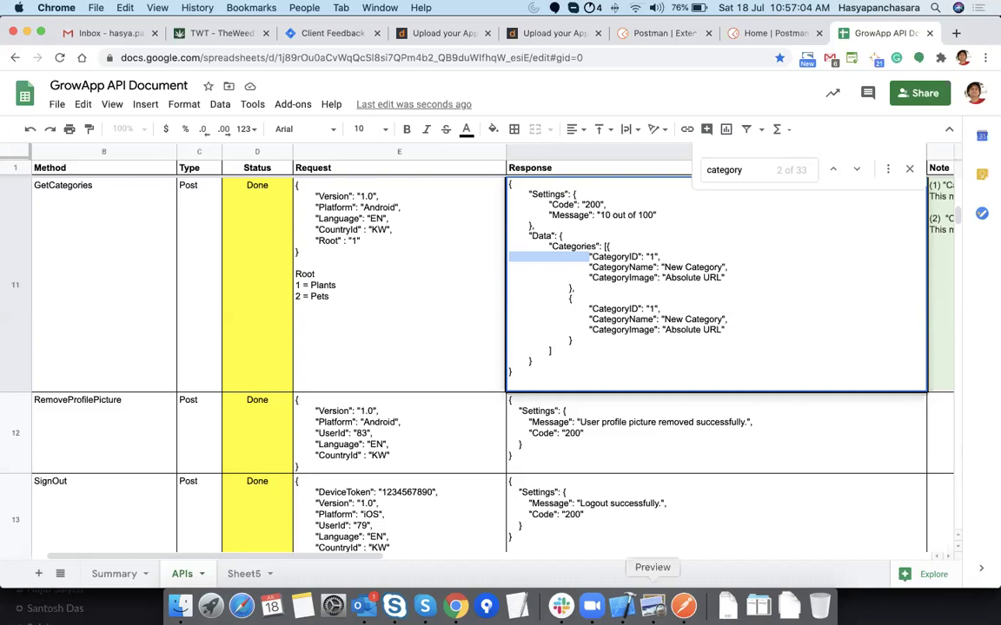
click(653, 606)
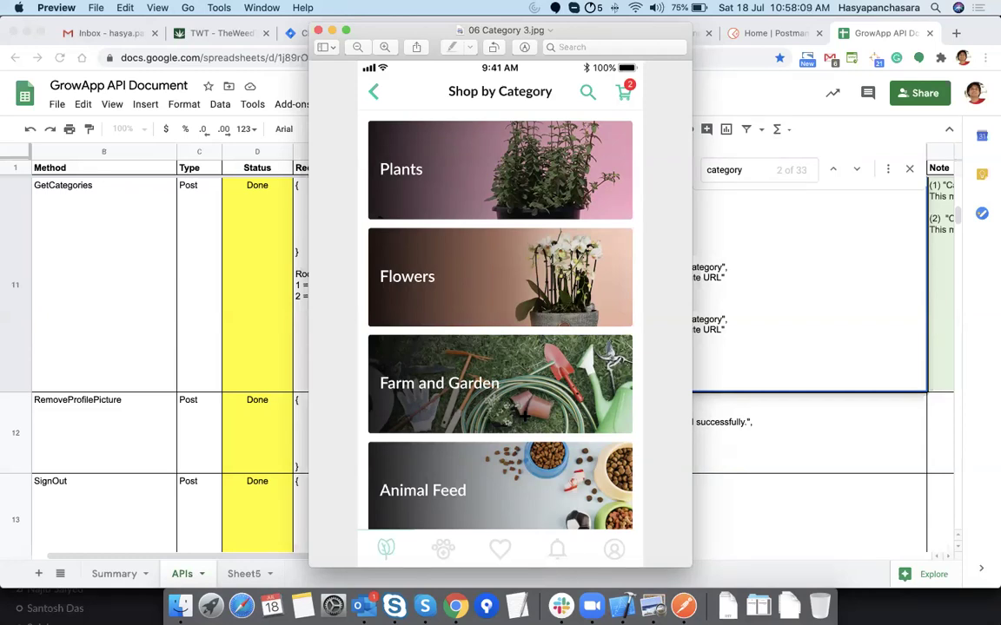
click(226, 286)
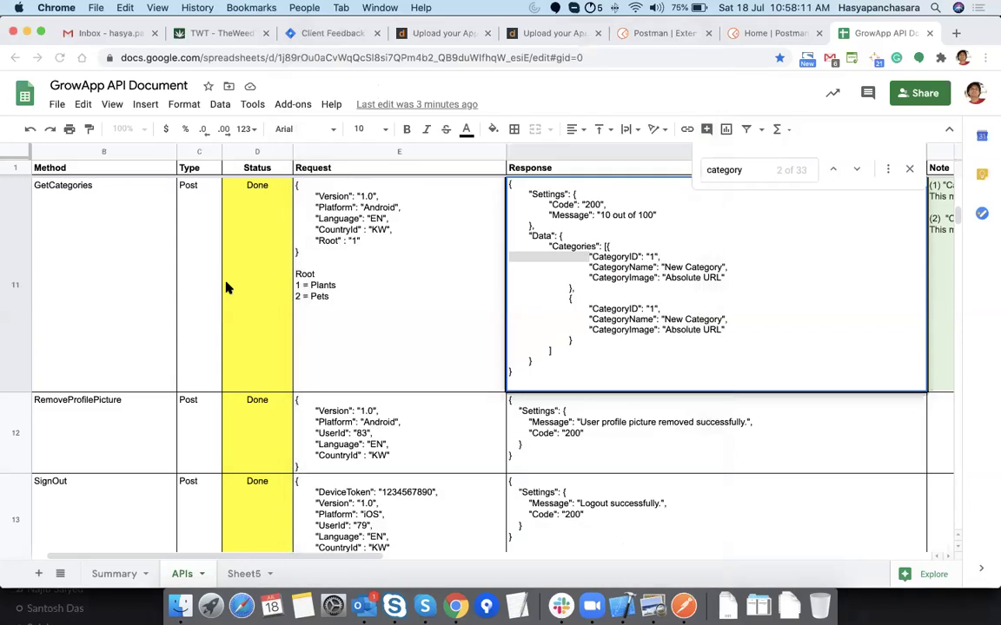
Step: Examine the GetCategories row's Request, Response and Note cells, and return to its serial number
click(385, 323)
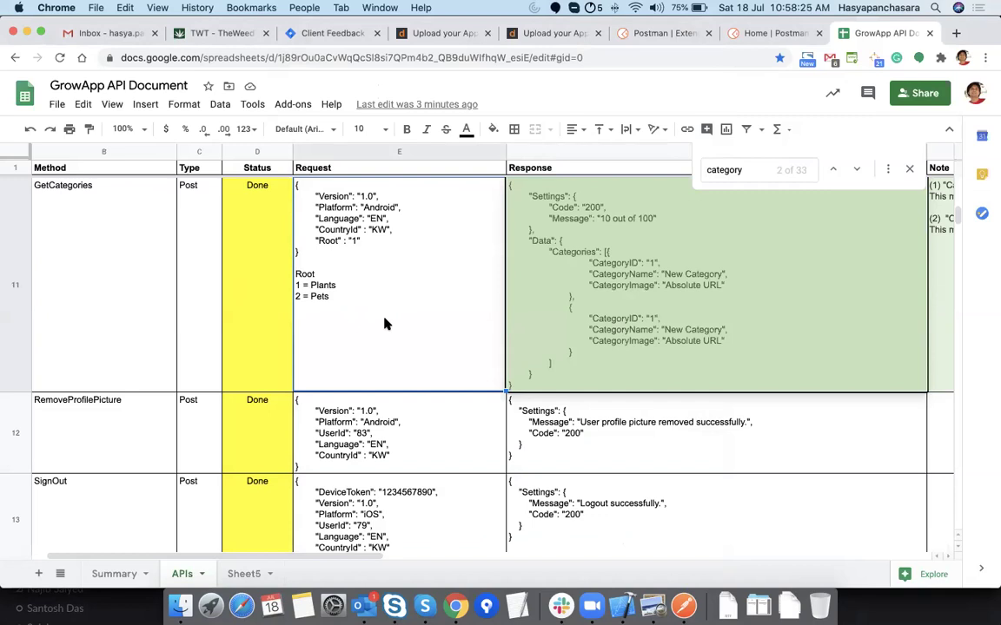
click(679, 333)
key(Right)
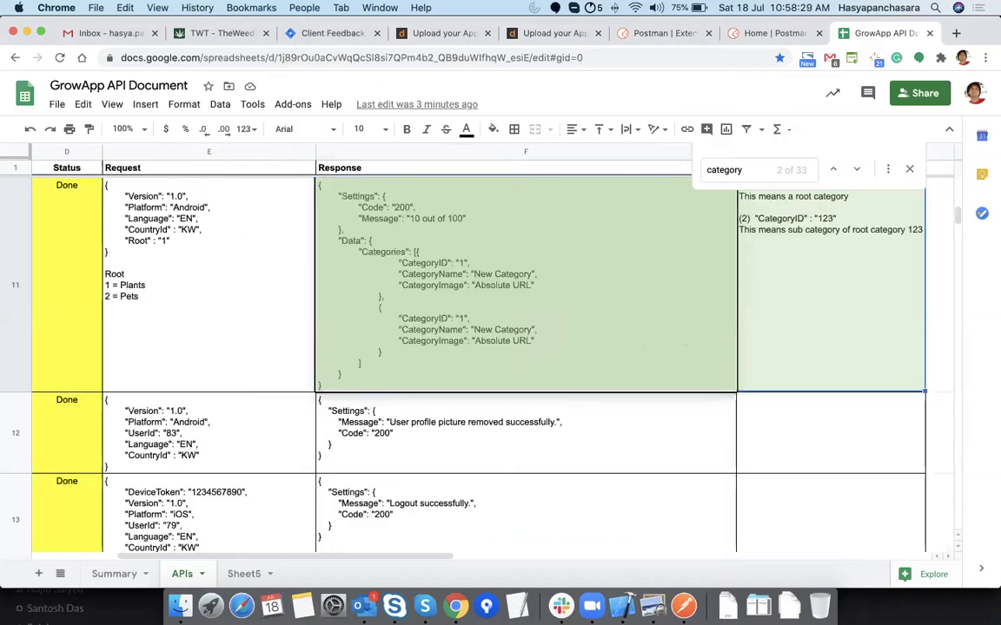
click(540, 261)
key(Home)
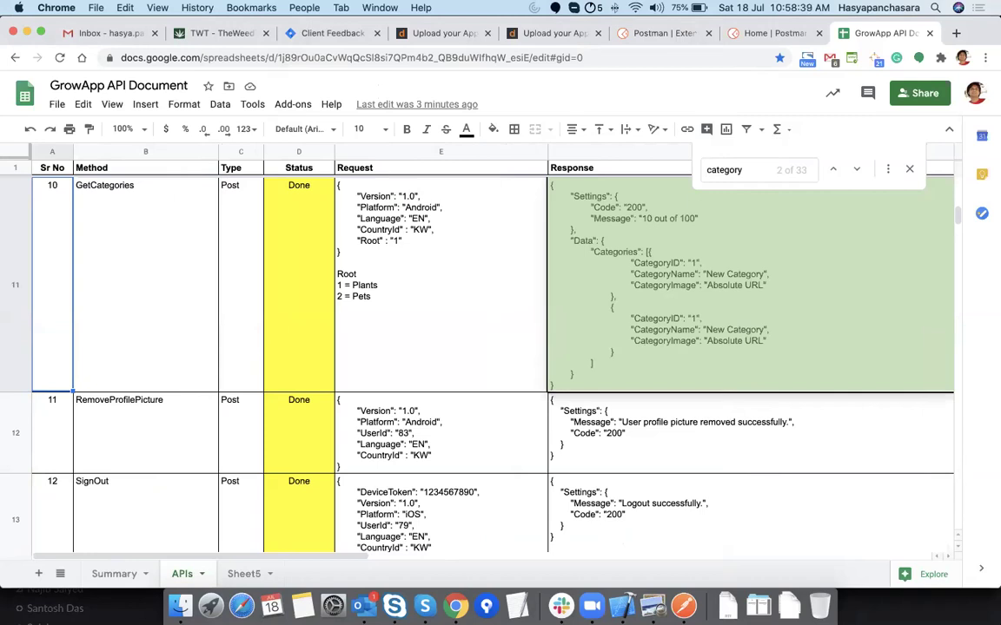
Step: Highlight the Version, CountryId, KW and Root entries in the GetCategories row's Request cell, including the root options underneath
double_click(369, 197)
double_click(369, 196)
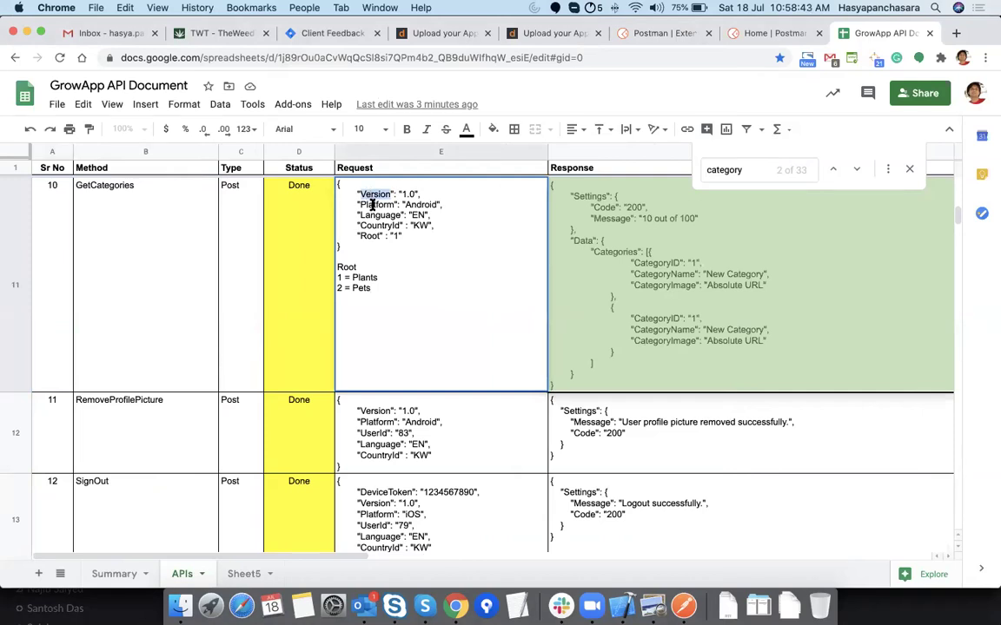
double_click(387, 225)
double_click(420, 225)
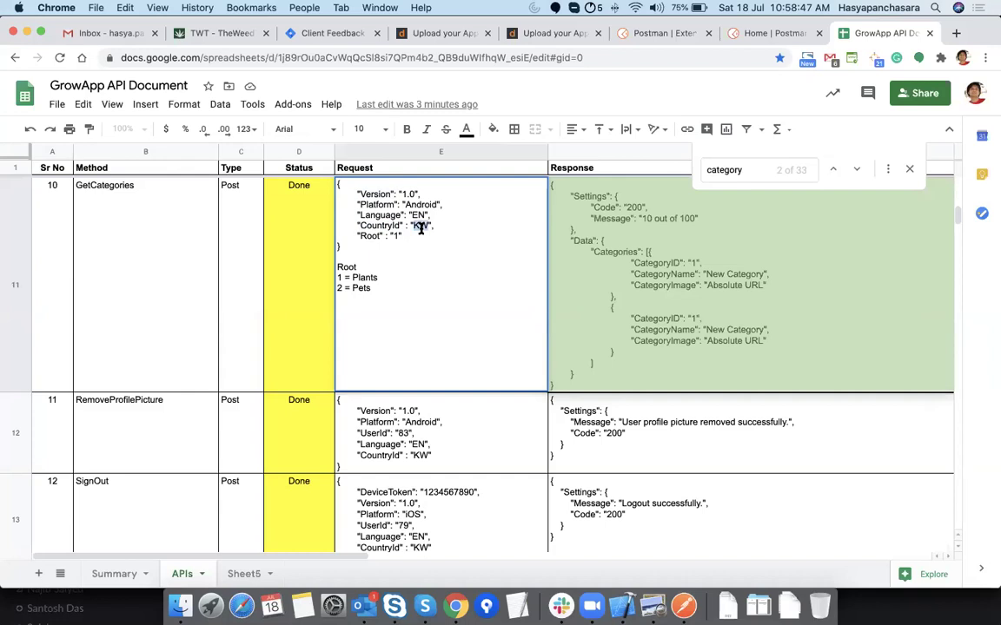
double_click(346, 267)
double_click(360, 289)
key(Right)
Step: Review the GetCategories row from the Response and Note cells back to its serial number, leaving the Request cell unedited
click(634, 292)
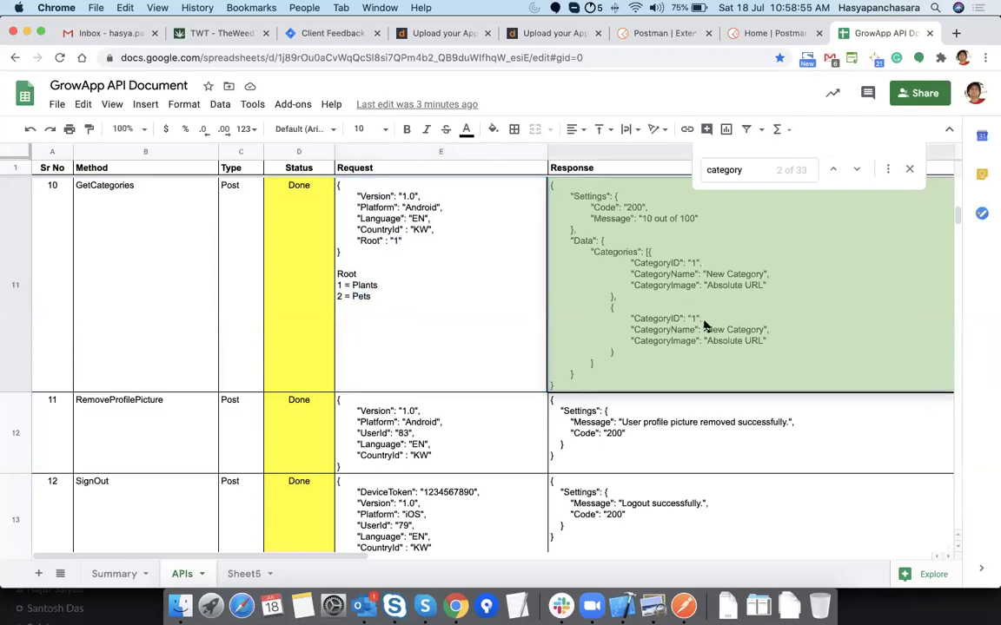
key(Right)
key(Left)
key(Left)
key(Left)
key(Left)
key(Left)
key(Left)
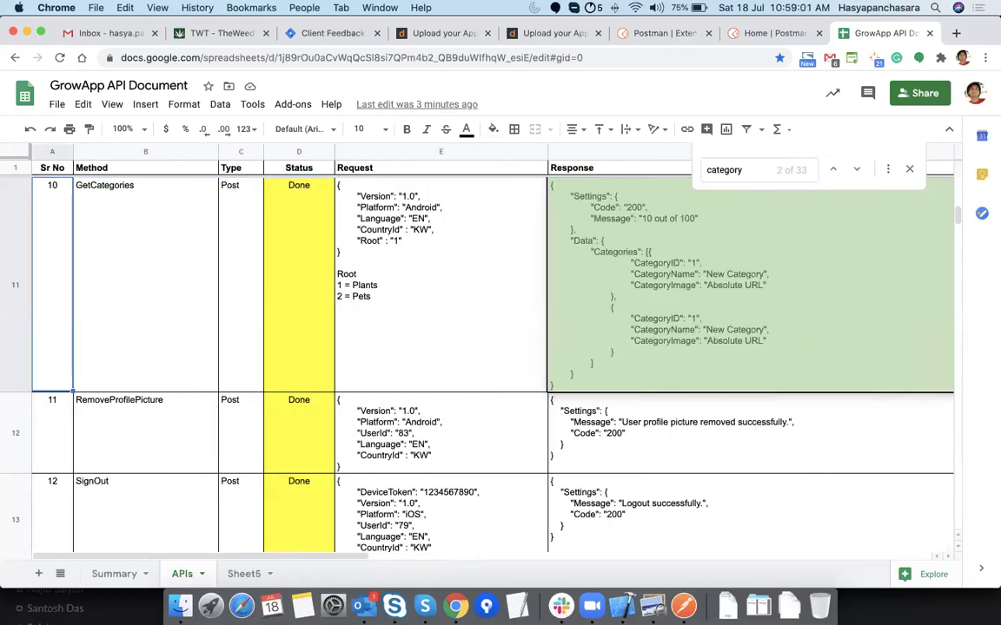
Step: Review the documented API methods in the Method column from GetCategories back up to GetOTP
click(168, 299)
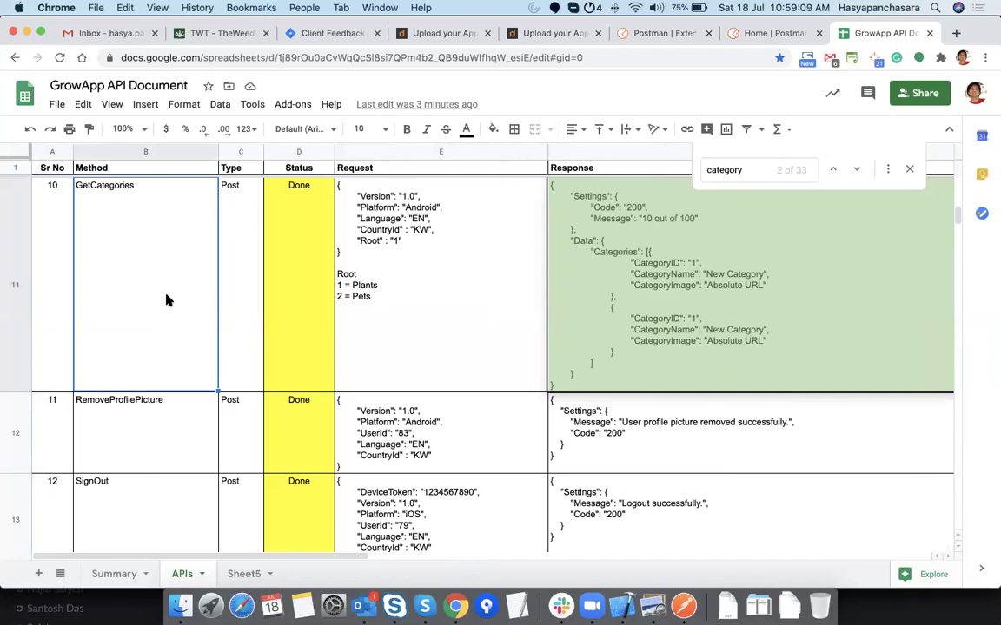
key(Up)
key(Up)
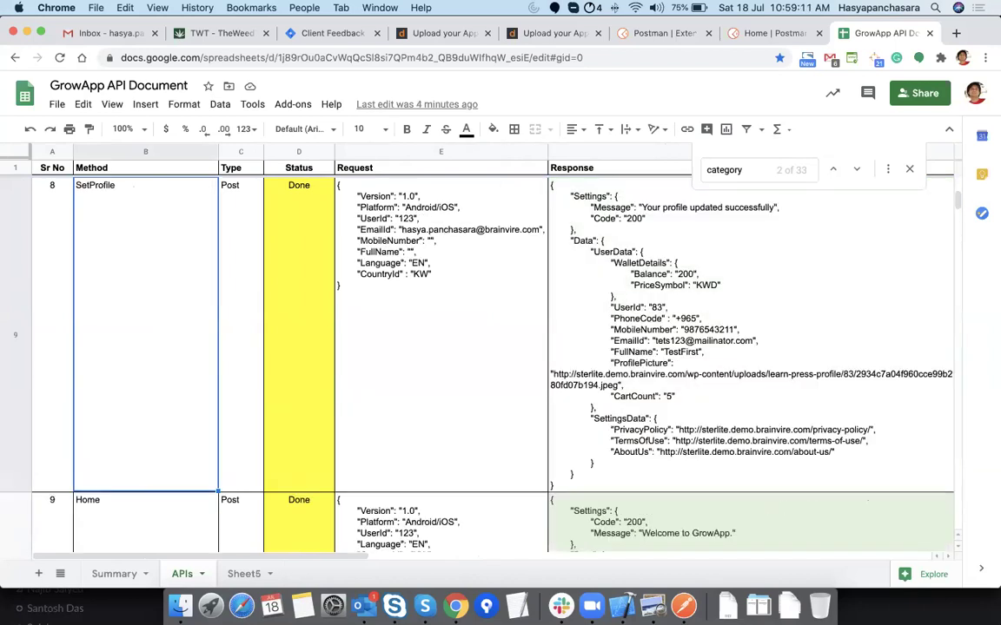
key(Up)
key(Up)
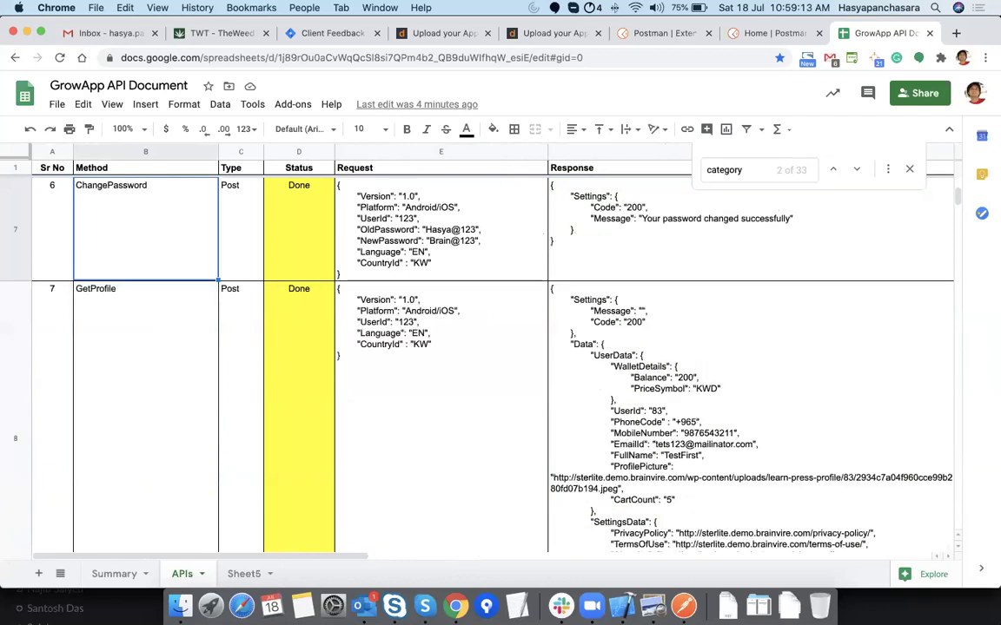
key(Up)
key(Up)
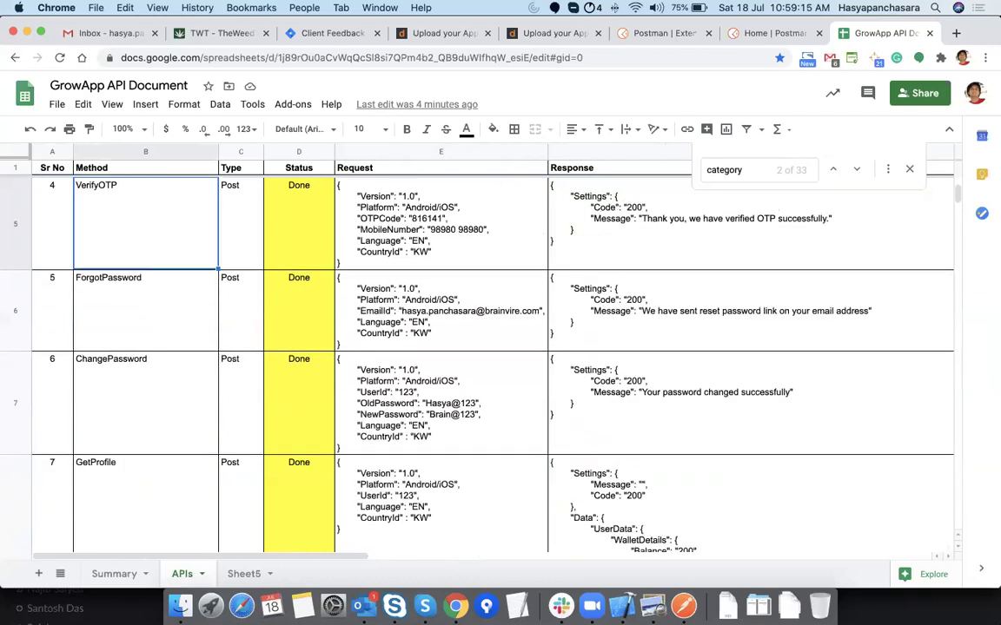
key(Up)
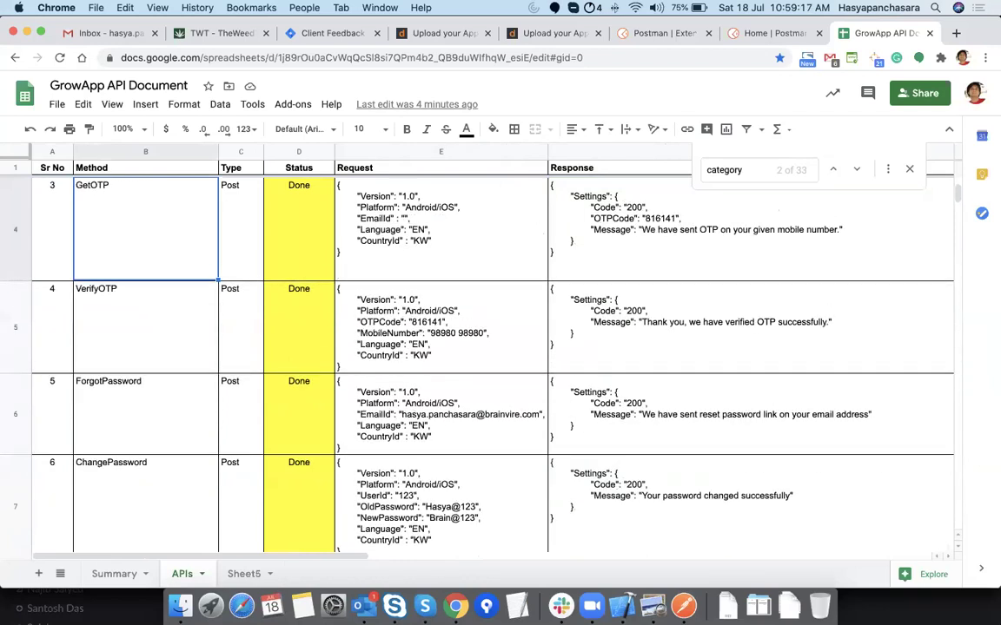
Step: Open the Summary sheet and read through its API rules and the 400, 800 and 1200 response cases
click(180, 572)
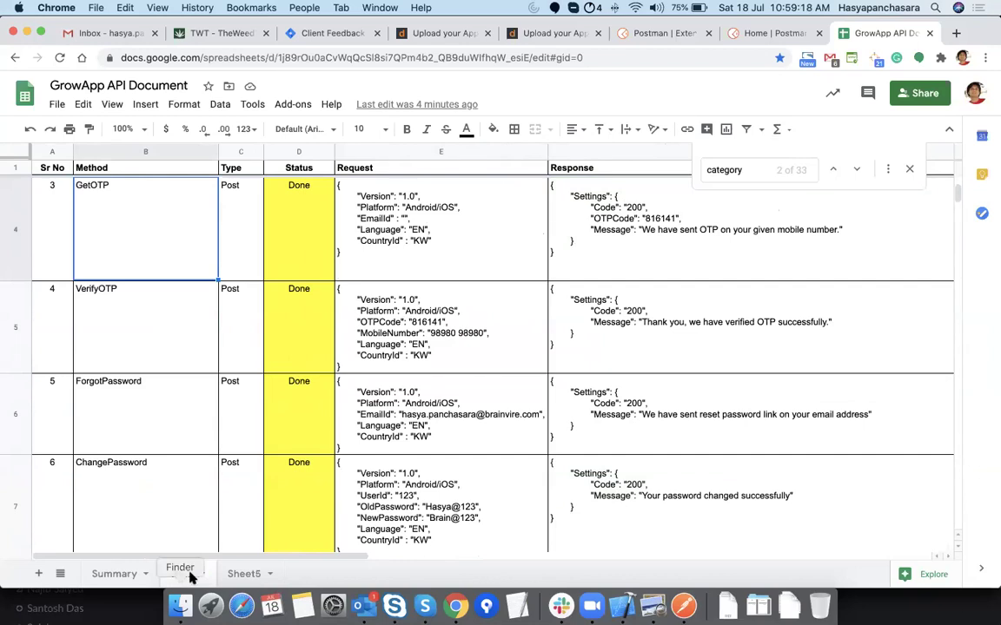
click(125, 574)
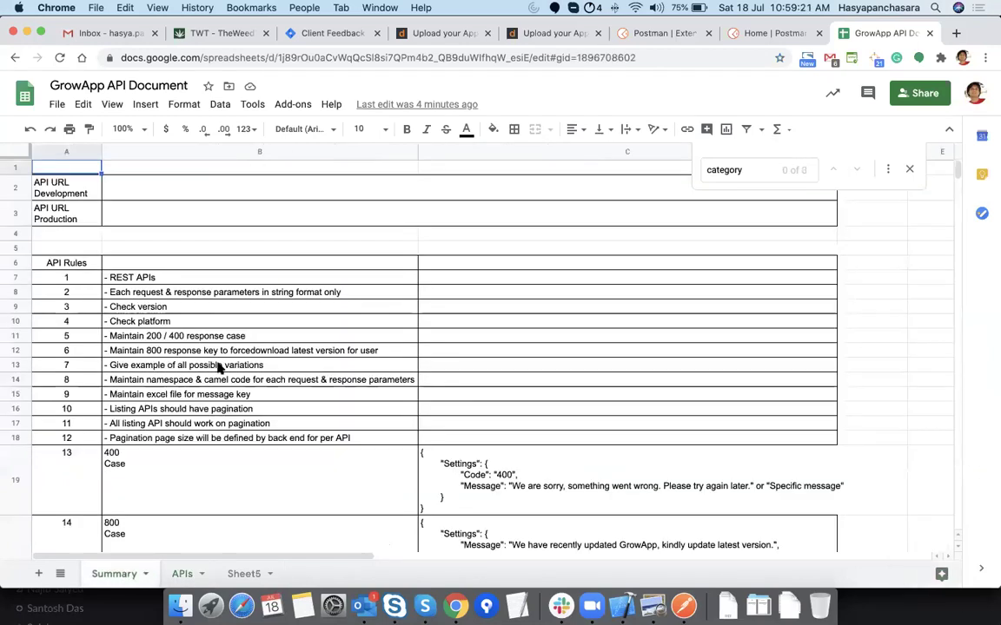
scroll(220, 368, down, 1)
scroll(220, 369, down, 1)
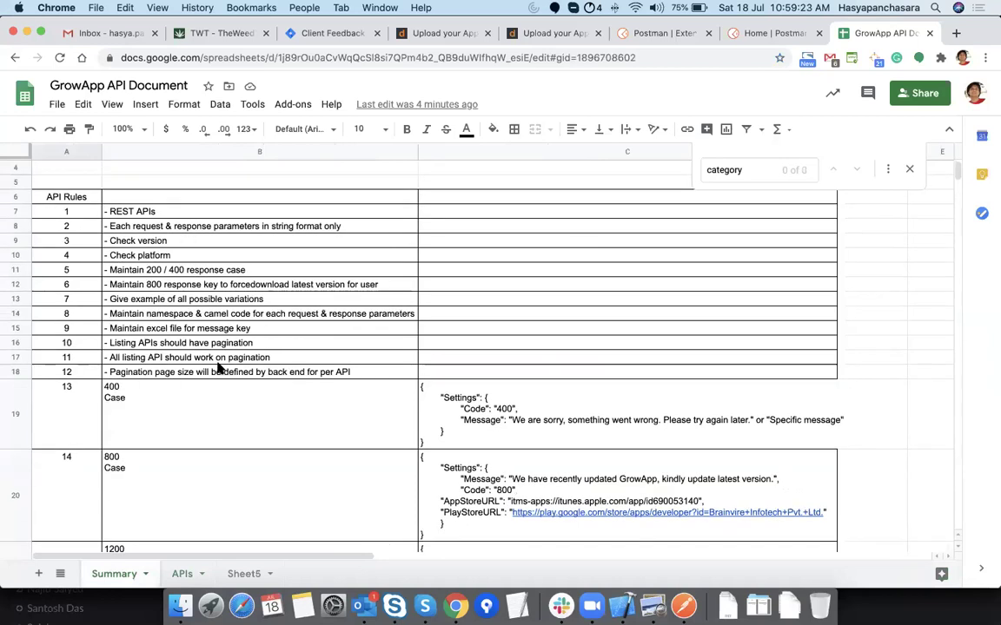
scroll(218, 368, down, 1)
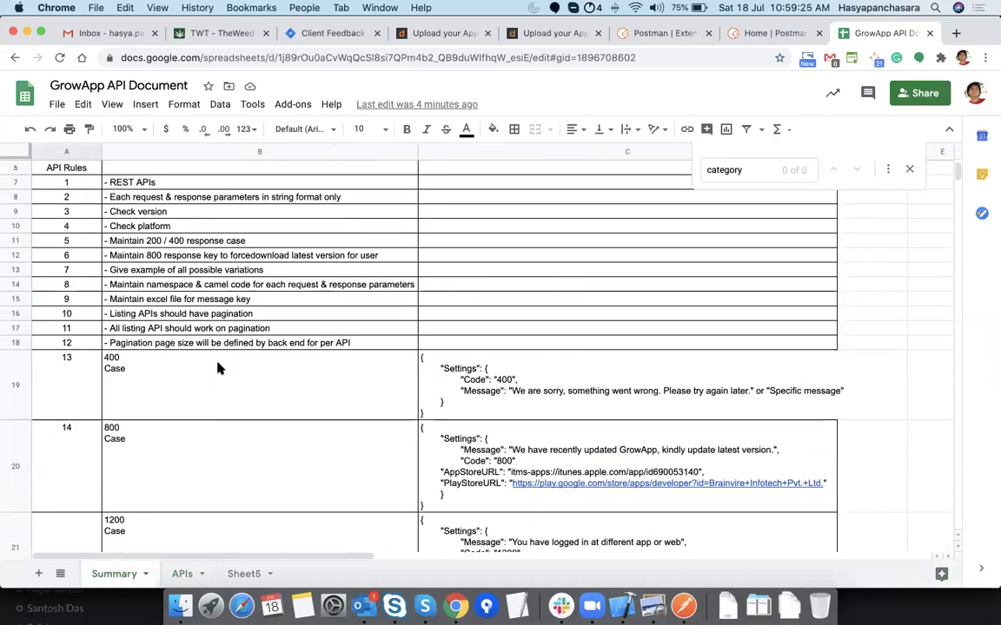
scroll(218, 368, down, 3)
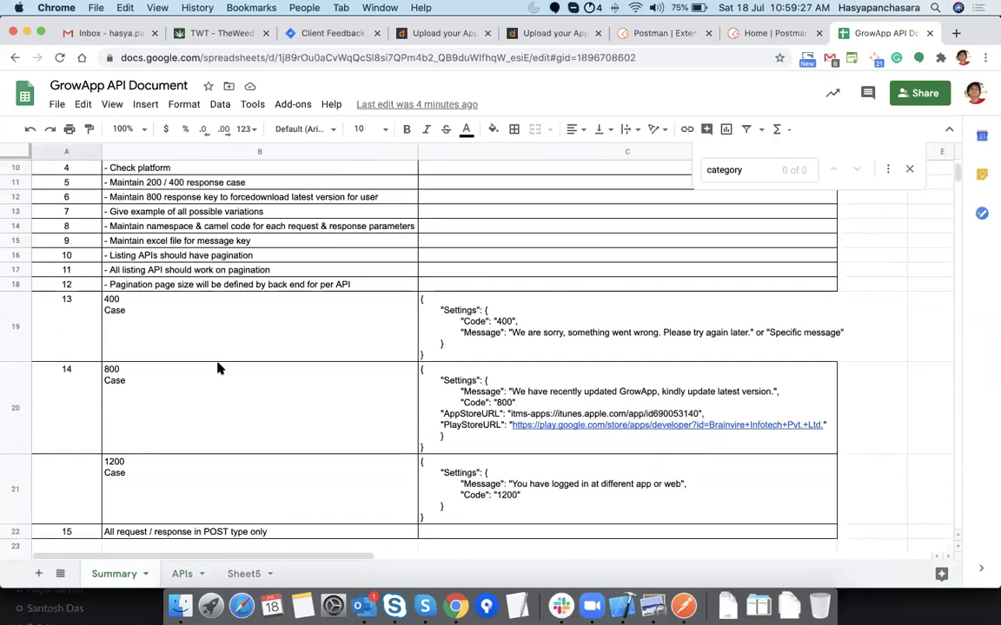
scroll(212, 357, up, 2)
scroll(209, 355, up, 1)
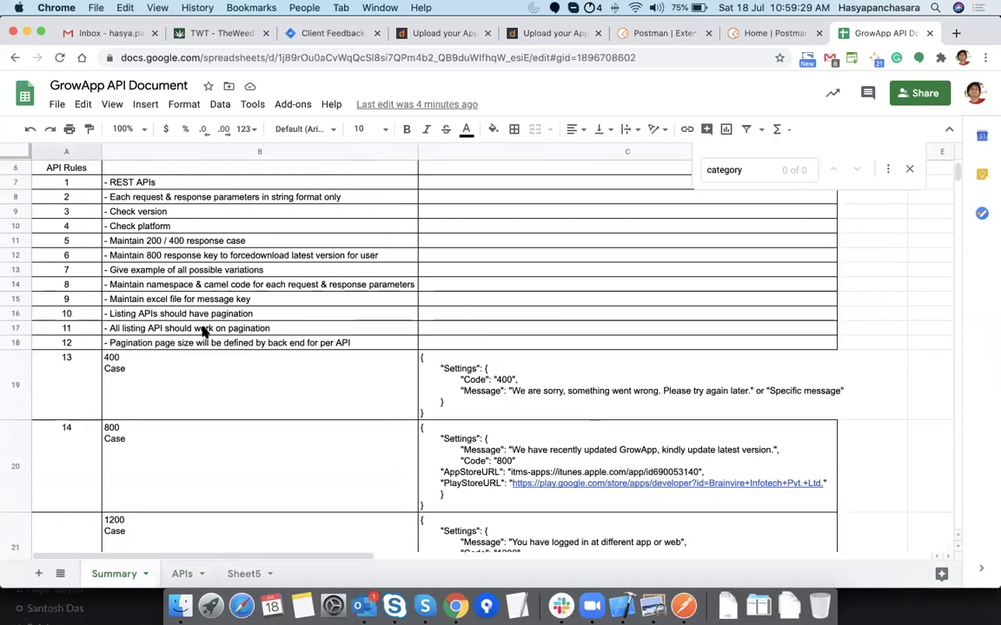
Step: Examine API rules 1 to 6 on the Summary sheet, covering REST, version and platform checks, and the 200/400/800 responses
click(146, 184)
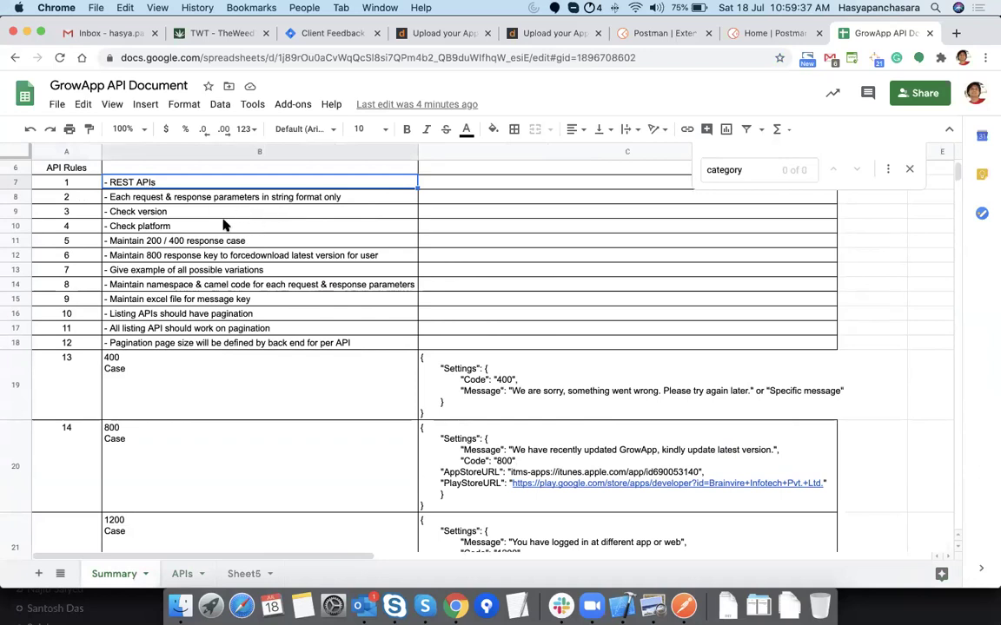
click(155, 213)
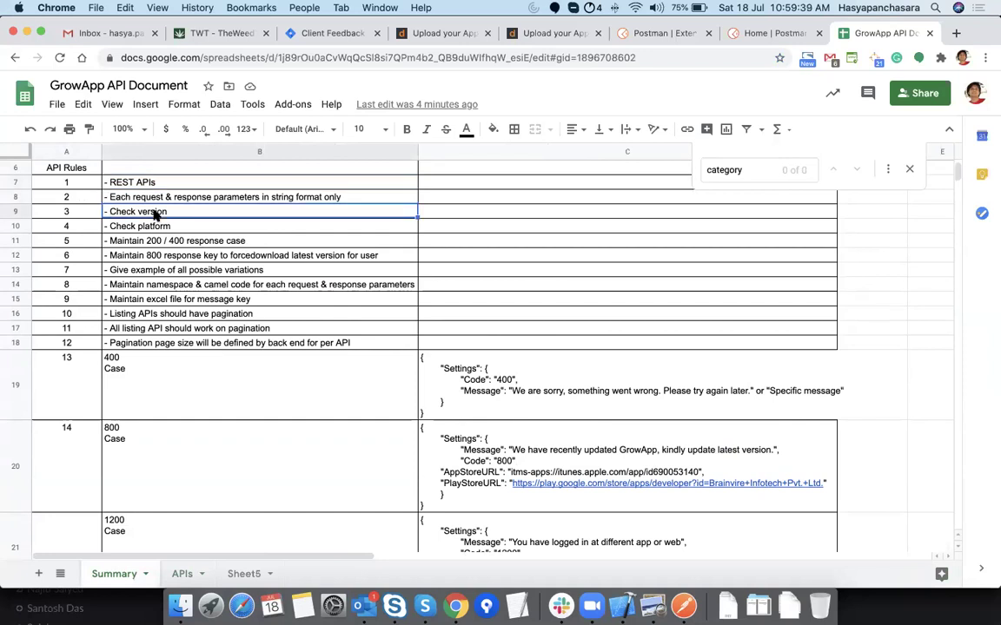
click(157, 227)
click(134, 240)
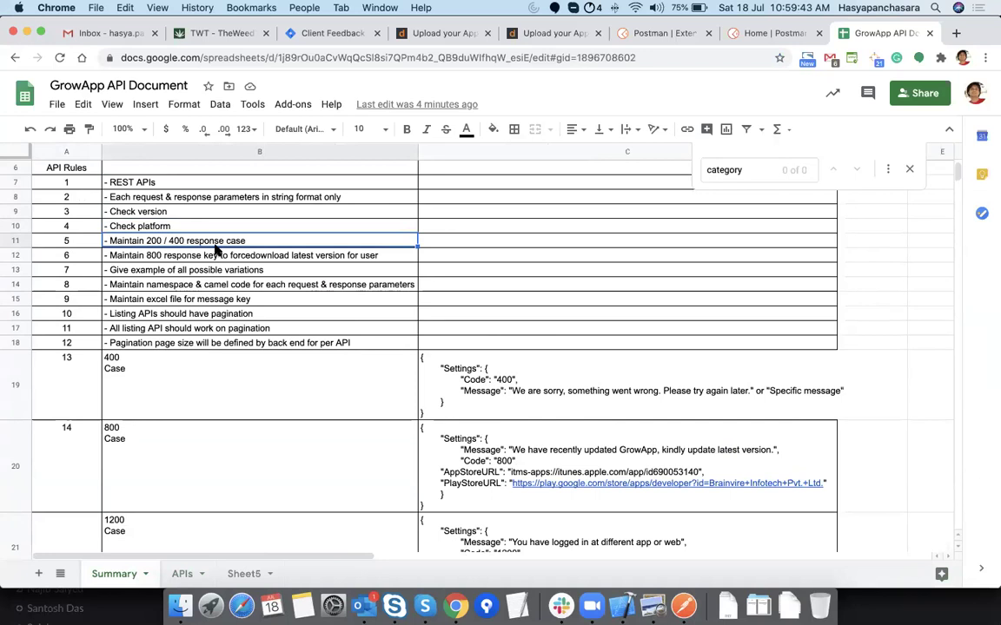
click(173, 257)
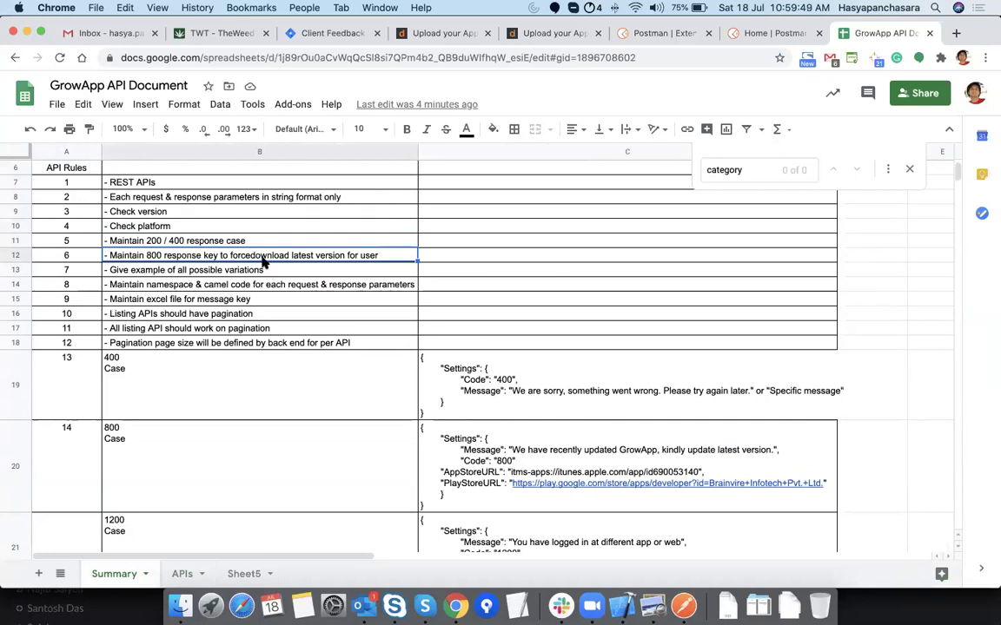
Step: Turn off Bluetooth on the Mac
click(614, 8)
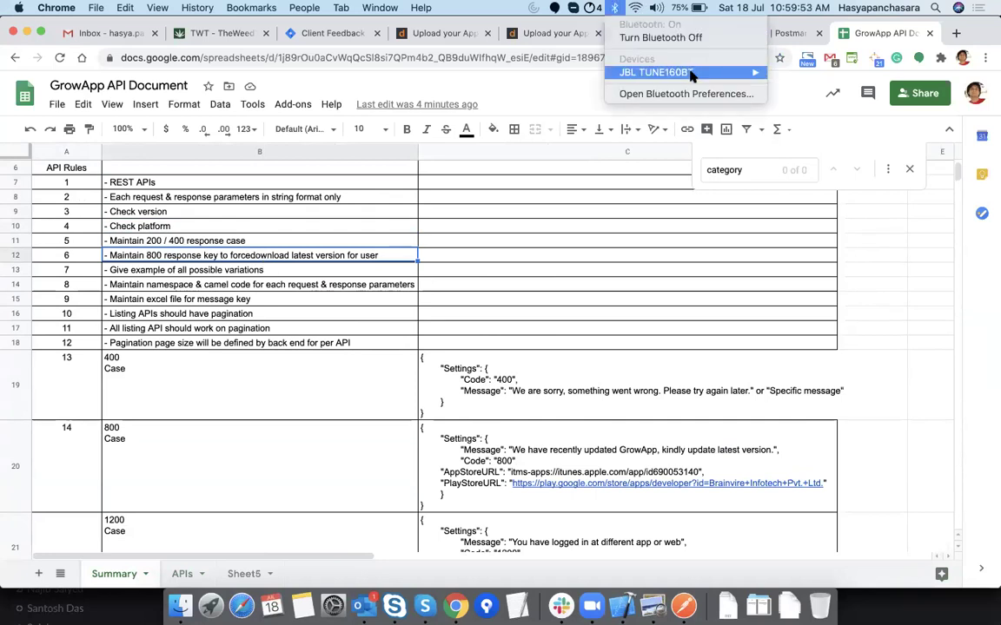
mouse_move(661, 72)
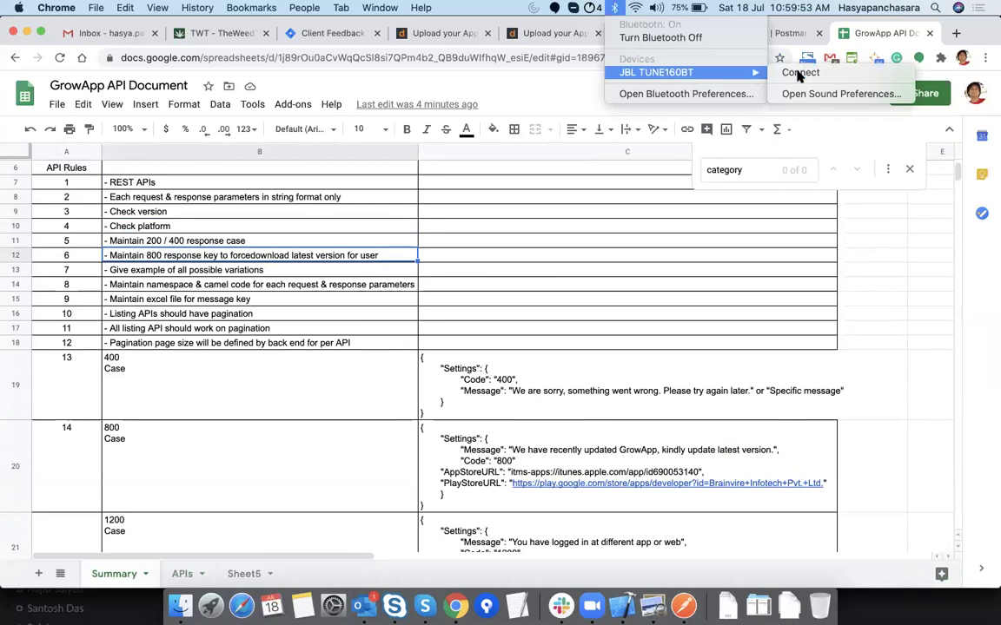
click(690, 38)
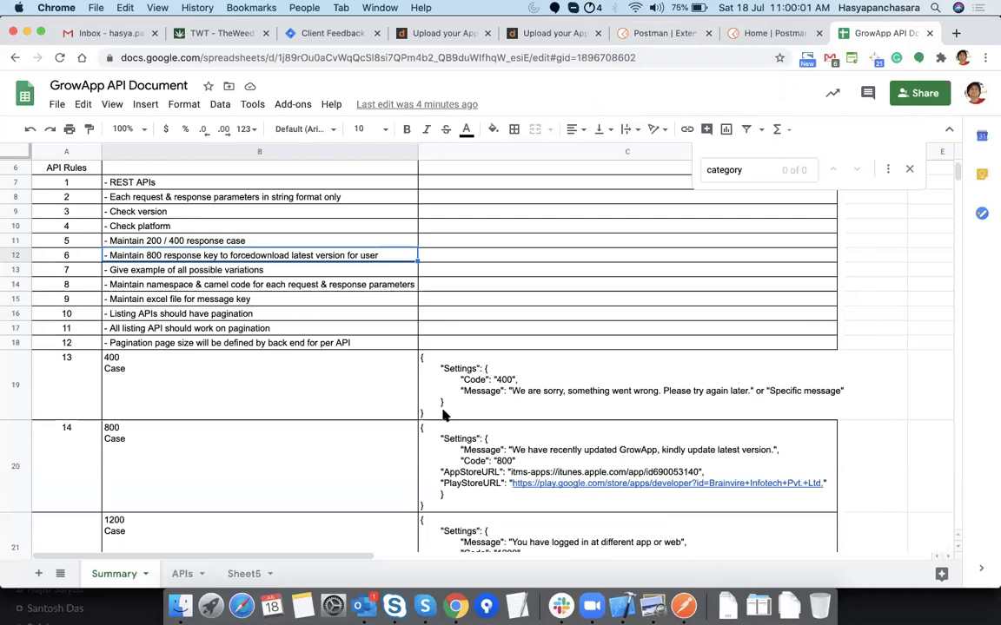
Step: Examine the 400 case and the API rules on the 800 response key, example variations, and namespace and camel code
click(571, 198)
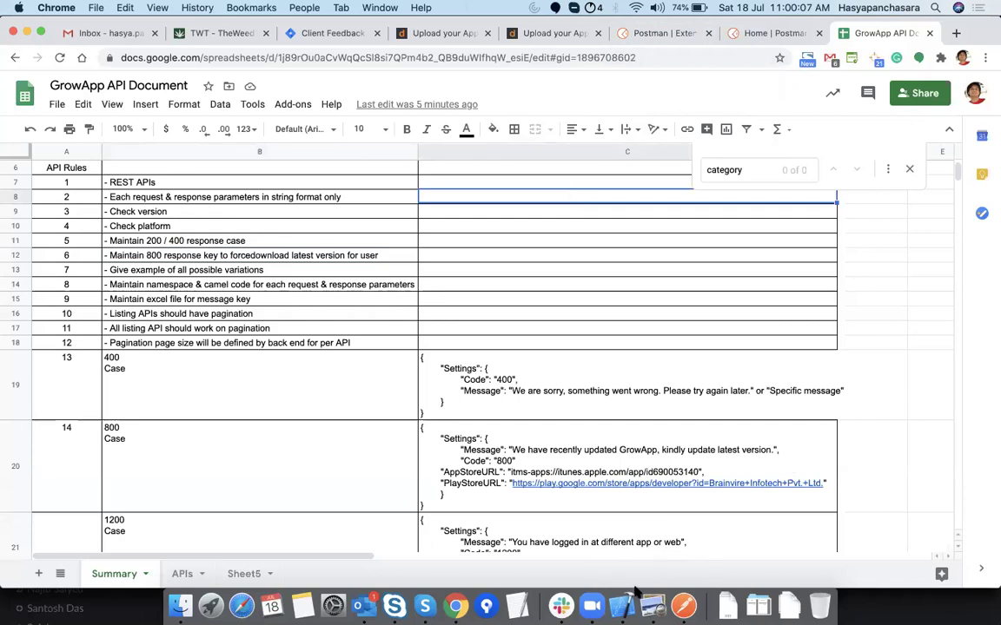
click(213, 376)
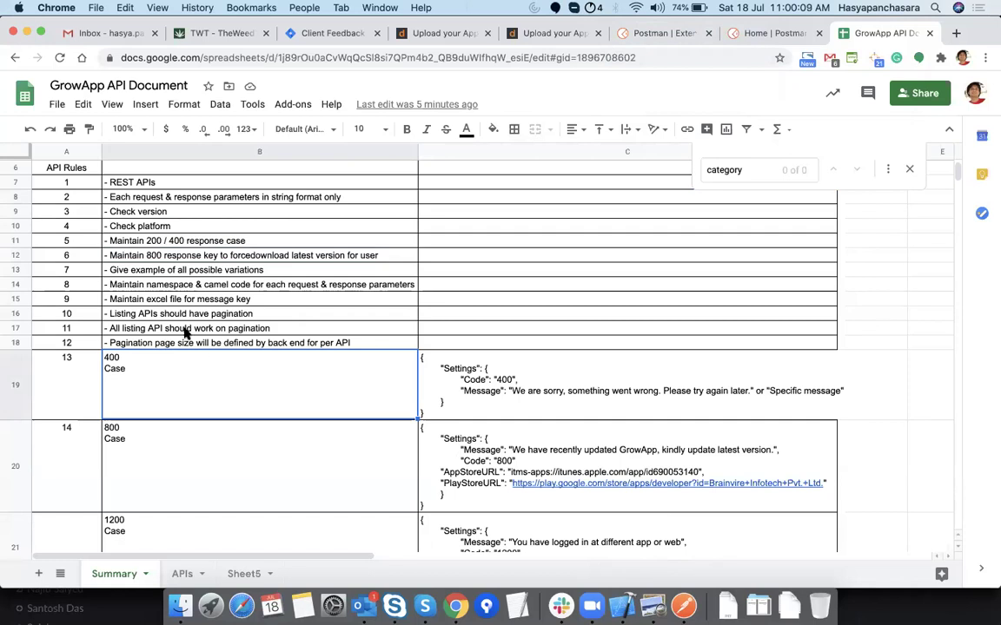
click(152, 257)
click(145, 268)
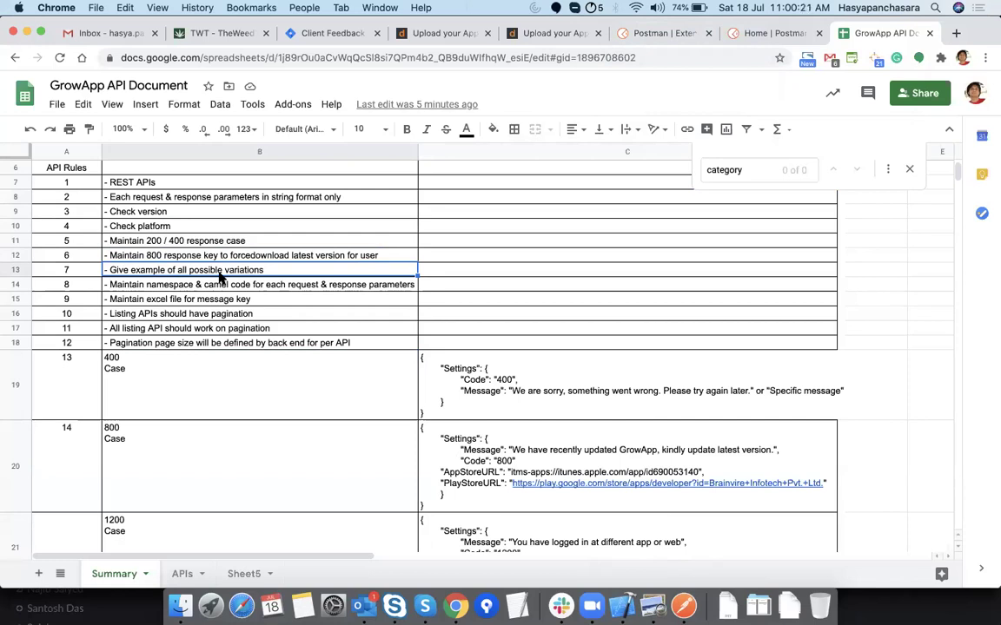
click(218, 289)
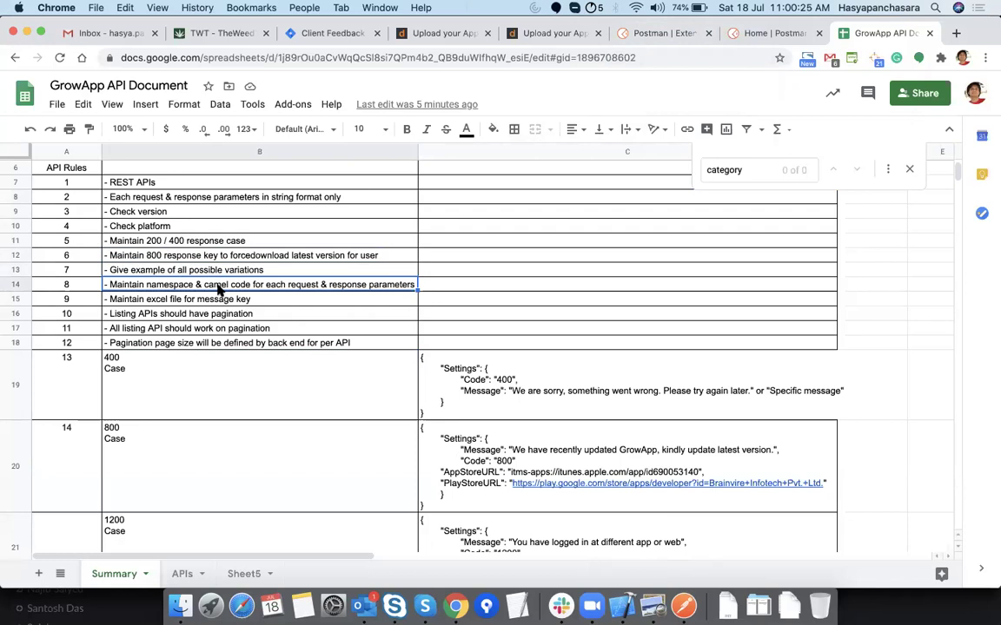
Step: Examine API rules 9 to 12 on message keys and pagination, comparing the listing rules with the Shop by Category mockup
click(193, 299)
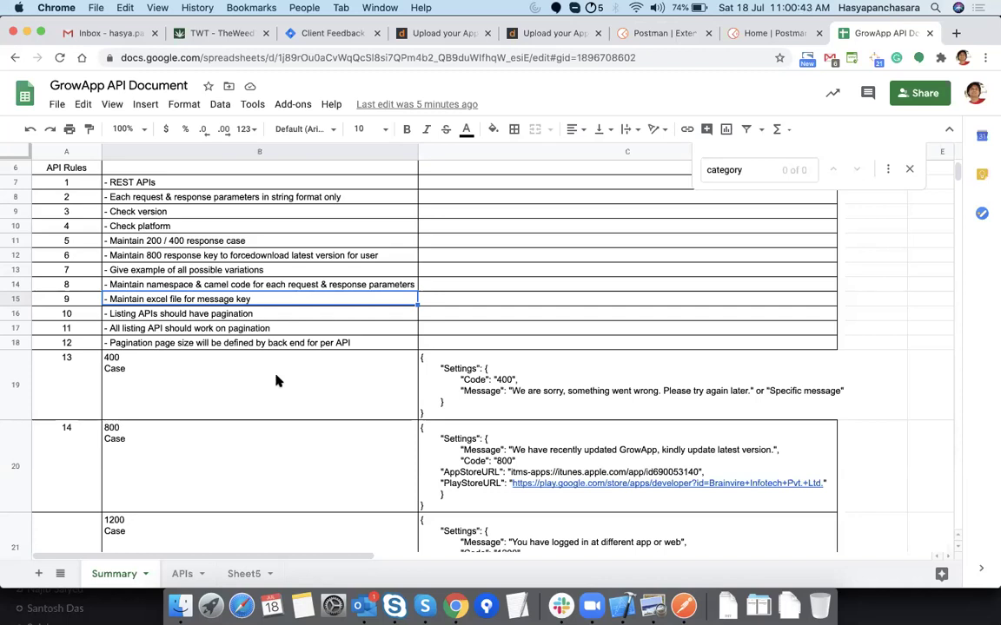
click(158, 314)
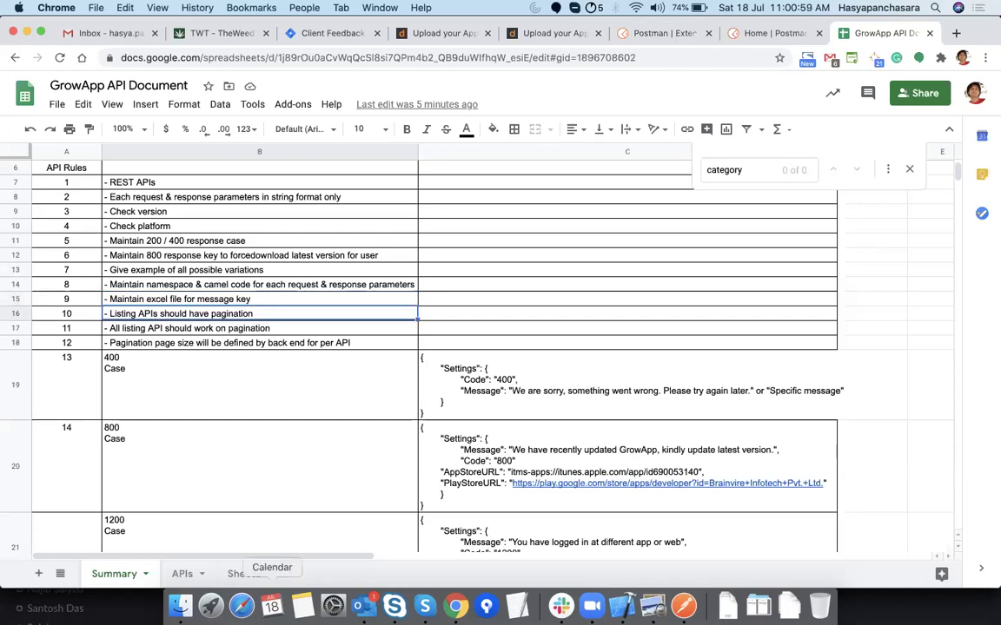
click(637, 598)
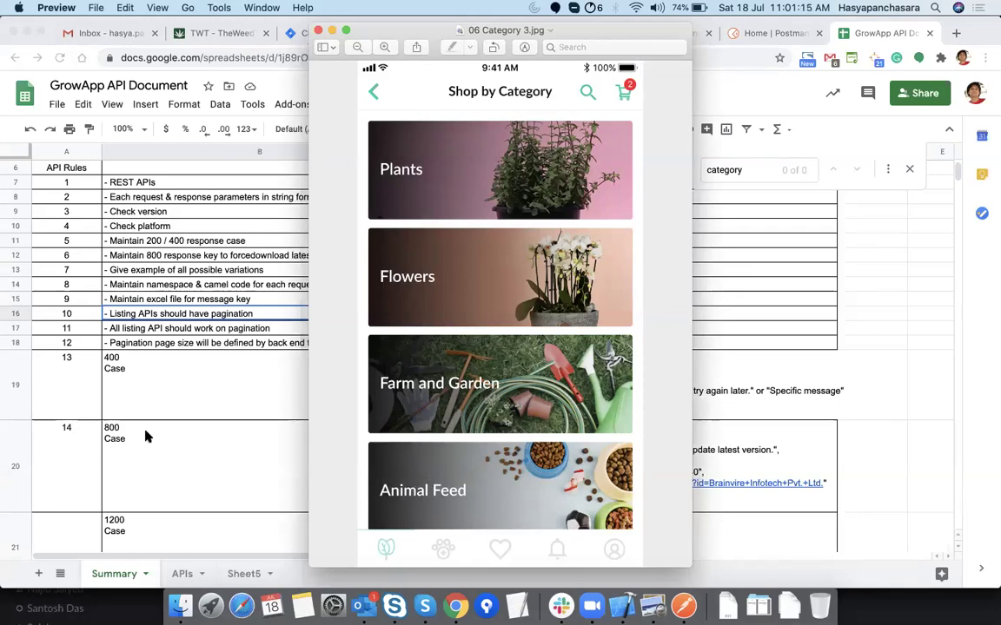
click(177, 376)
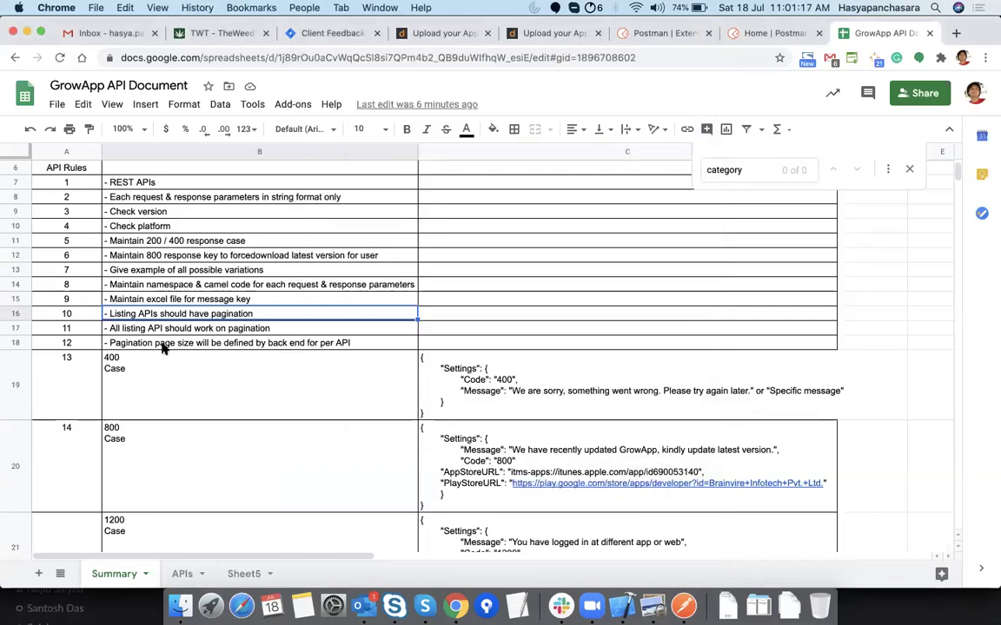
click(166, 331)
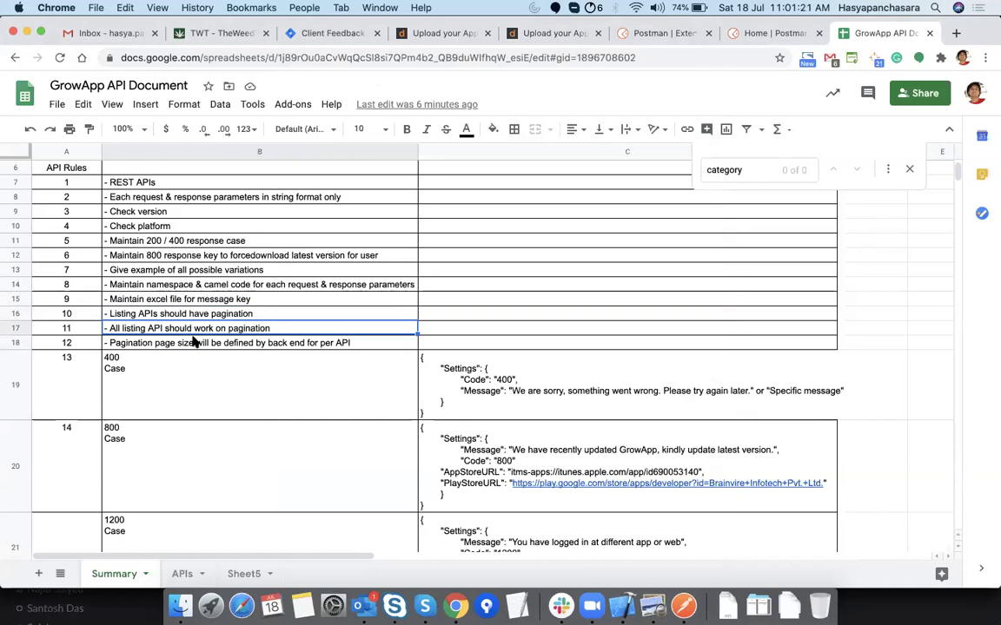
click(182, 343)
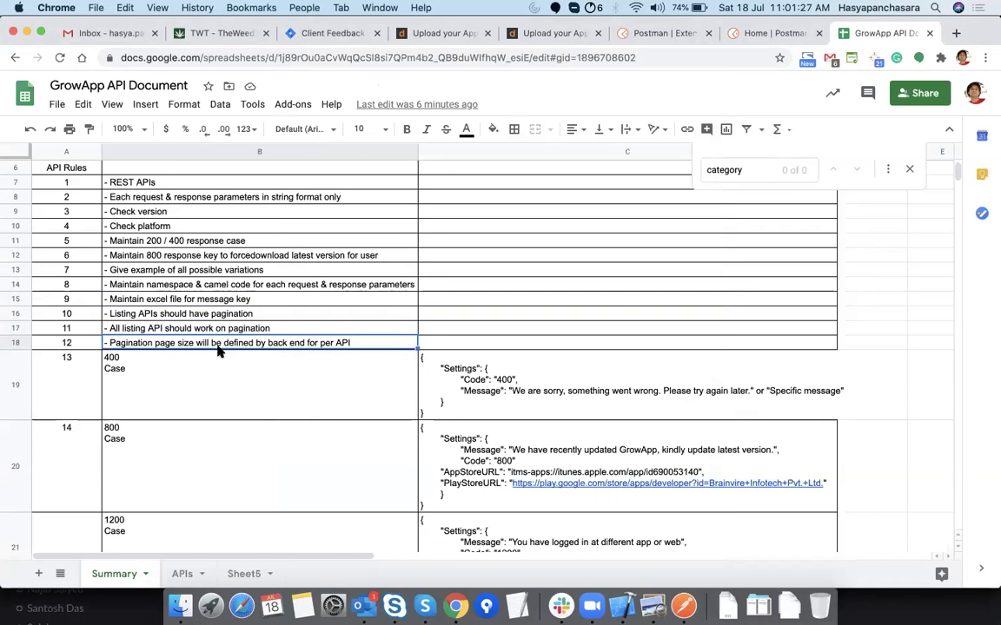
Step: Search the APIs sheet for "product" and go to the ProductListing method
click(187, 573)
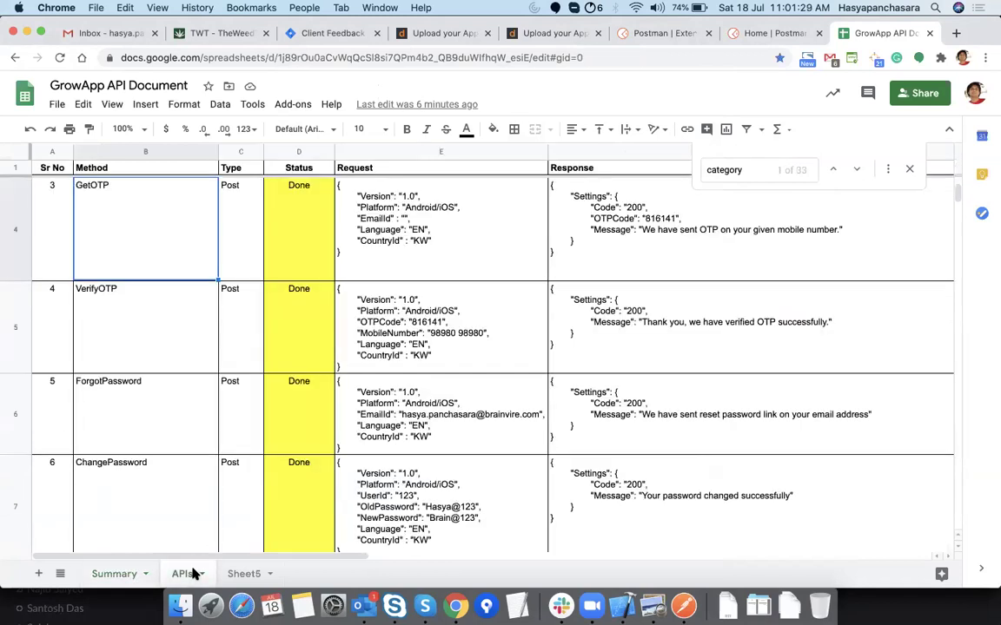
click(169, 444)
key(ctrl+f)
text(product)
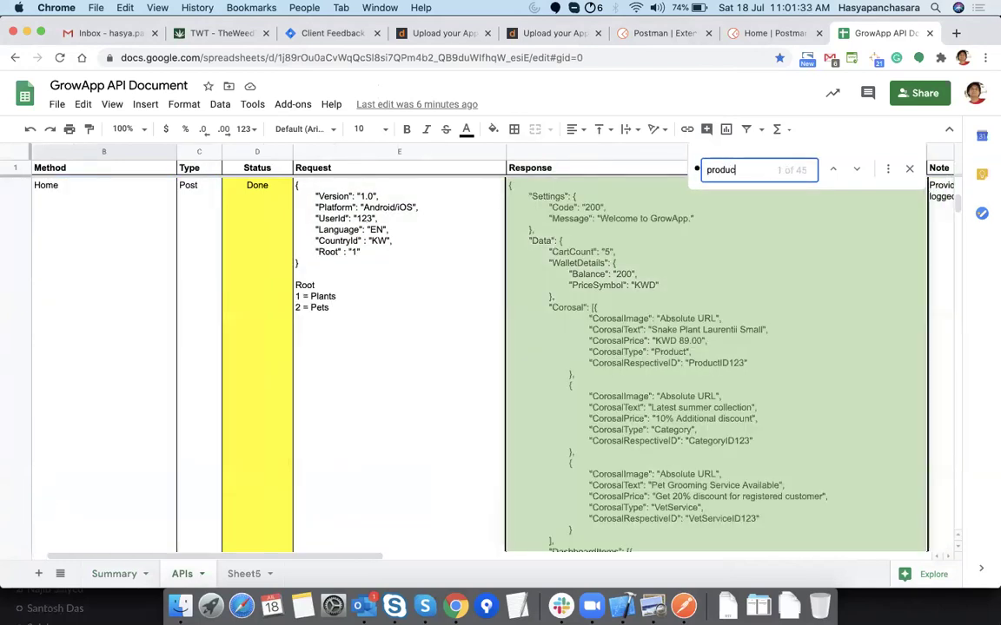
key(Return)
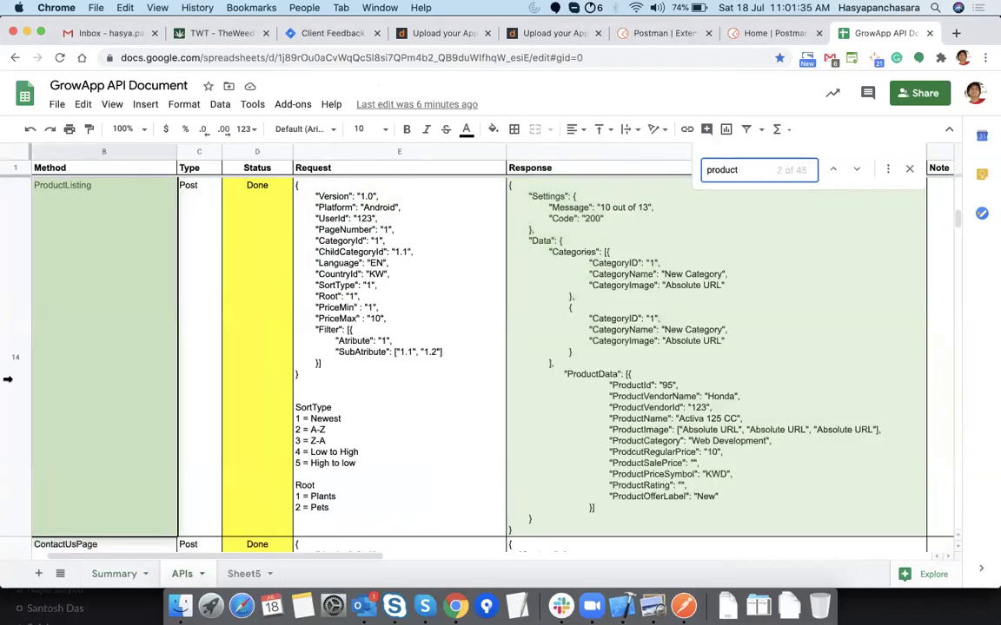
Step: Examine the ProductListing request sample, highlighting its PageNumber parameter
click(91, 190)
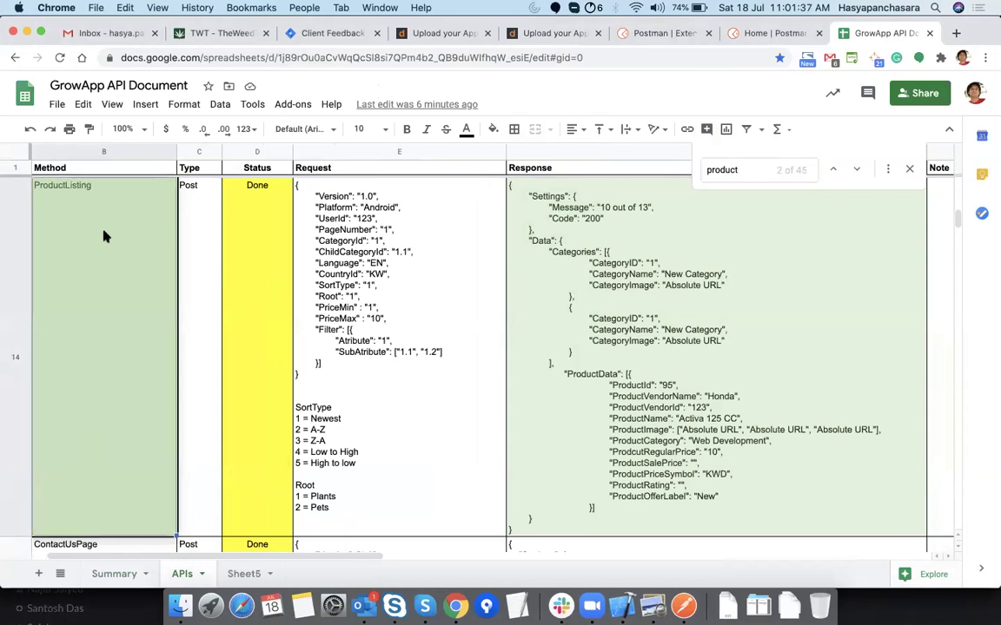
click(472, 306)
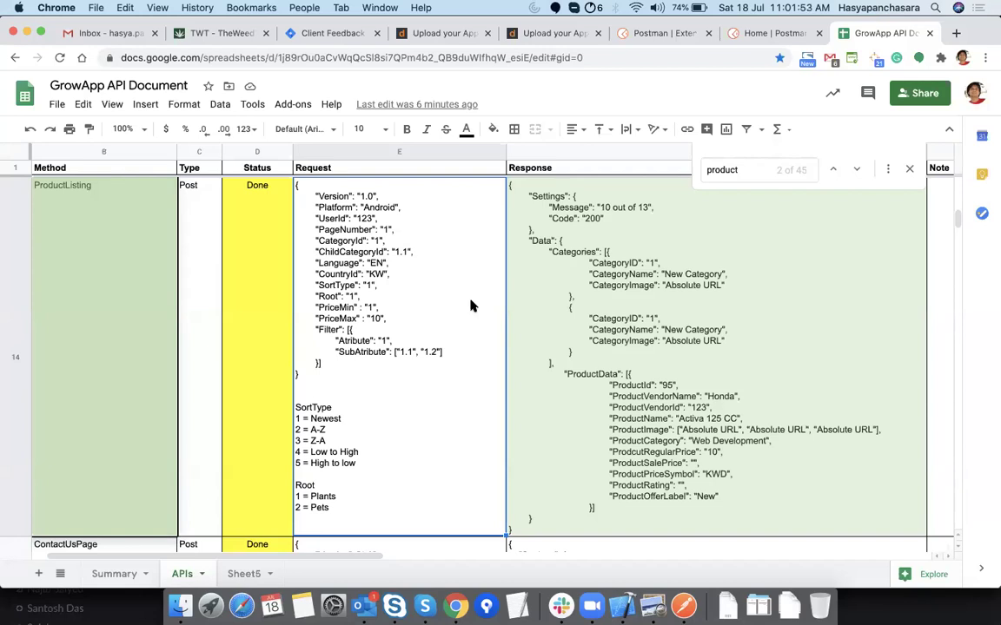
double_click(342, 232)
double_click(341, 232)
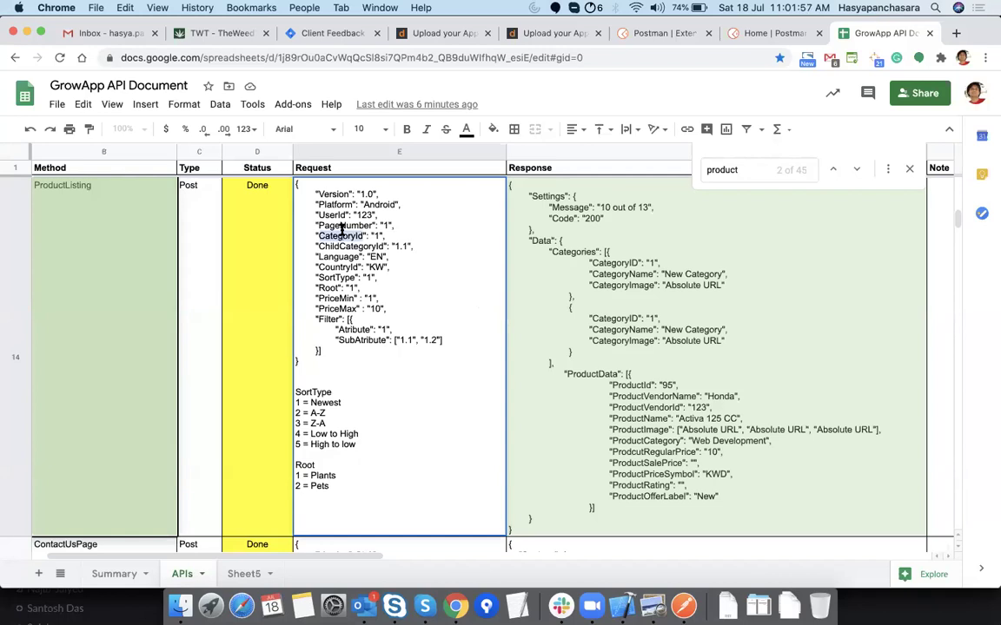
double_click(343, 225)
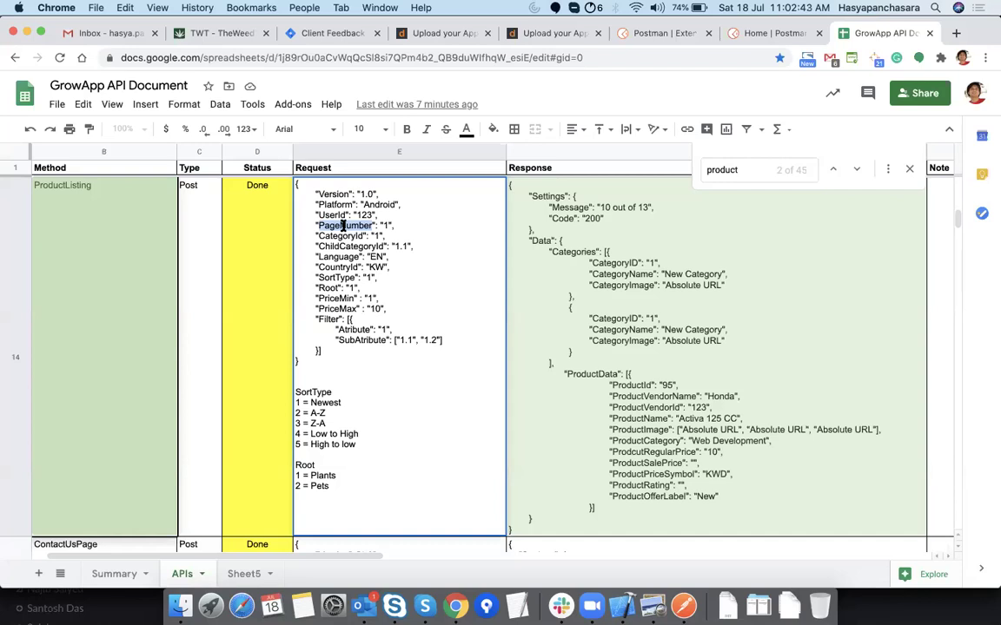
Step: Return to the Summary sheet and compare the 400 and 800 cases with their sample responses
click(119, 573)
click(233, 379)
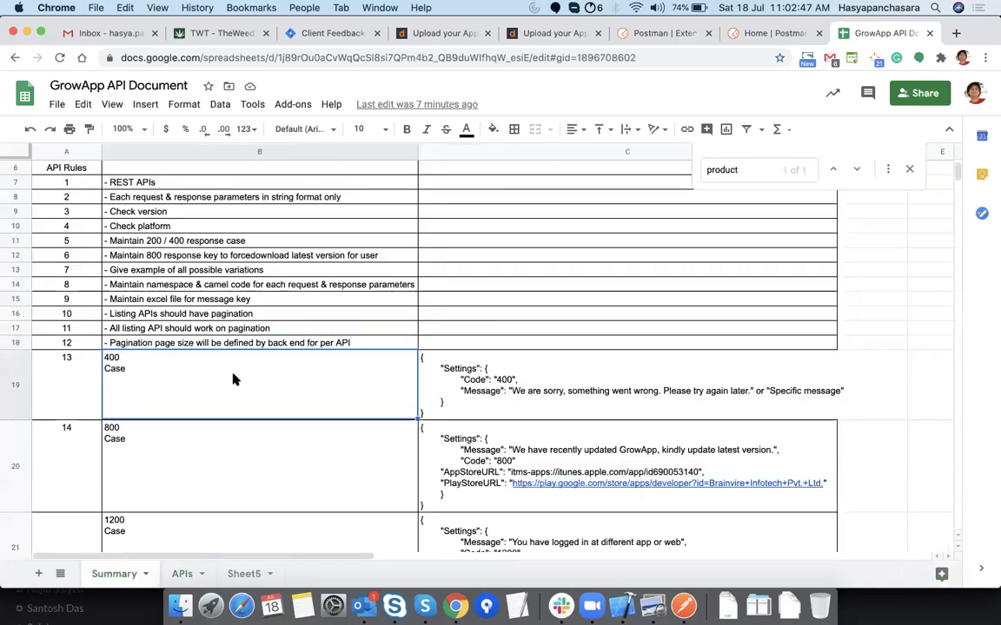
click(511, 407)
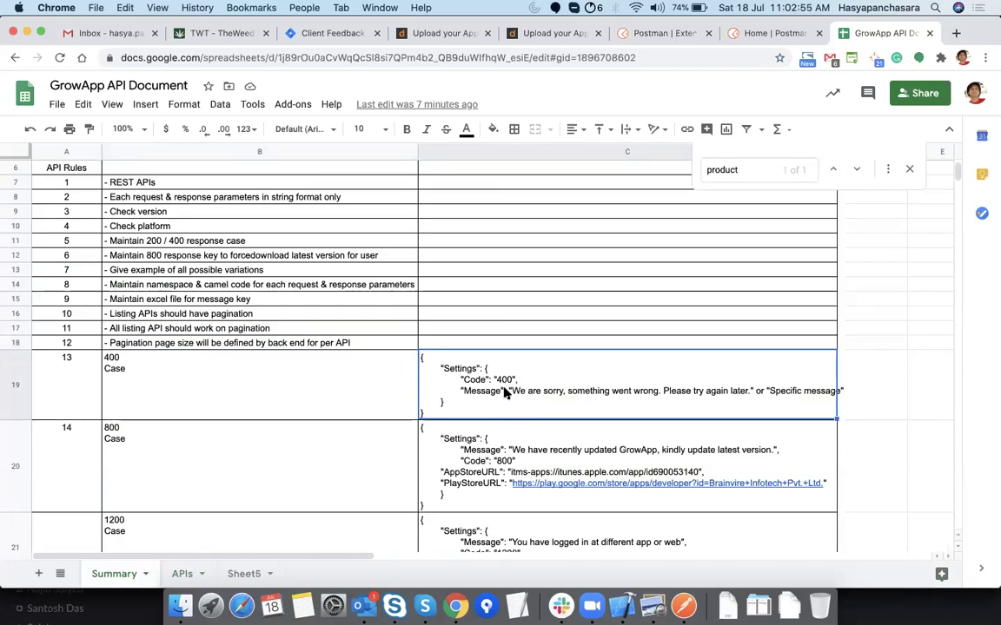
click(315, 445)
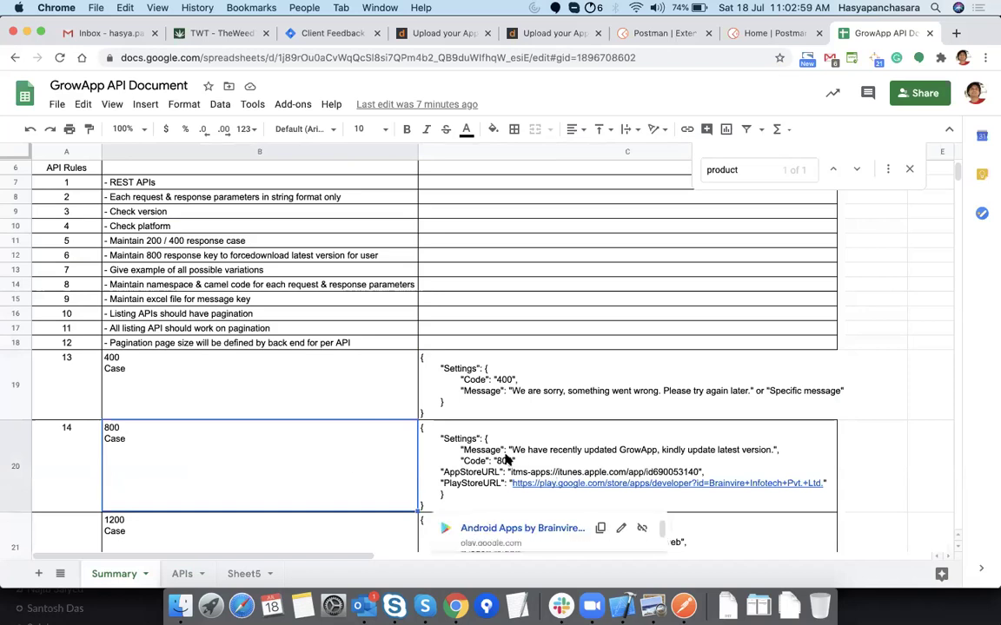
click(510, 383)
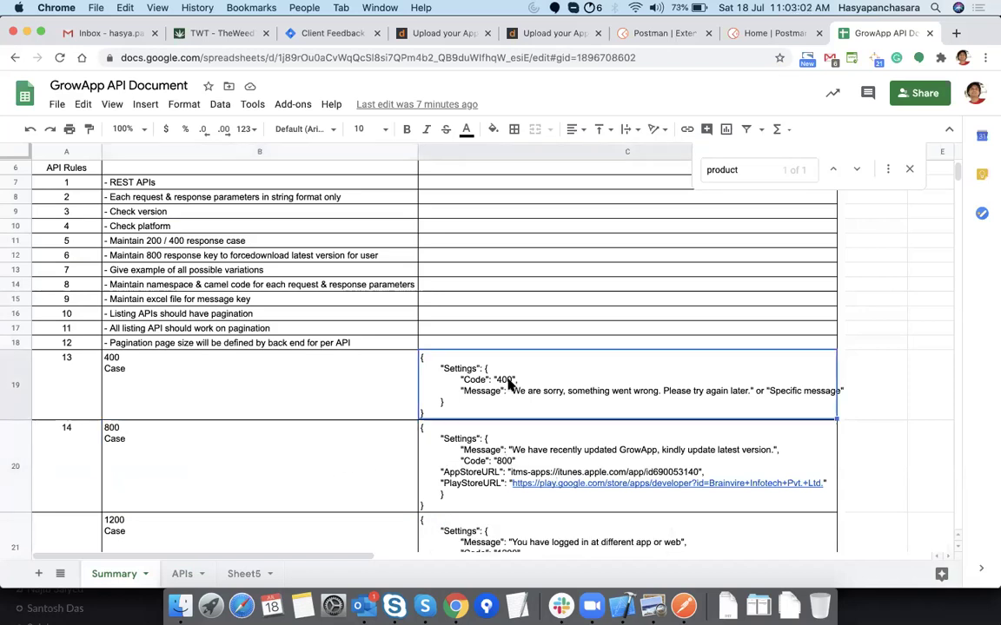
click(312, 455)
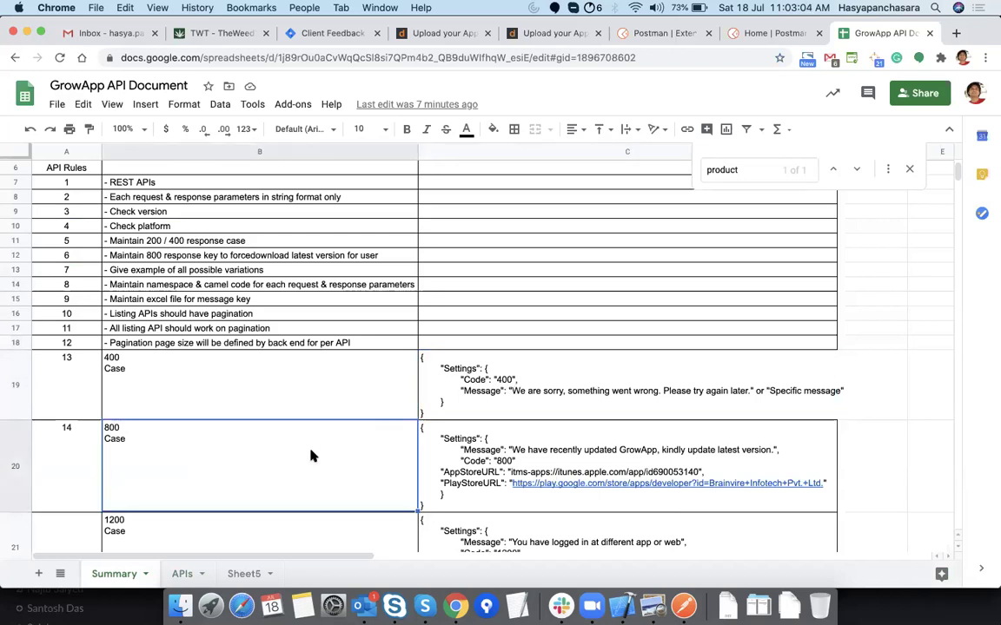
click(670, 456)
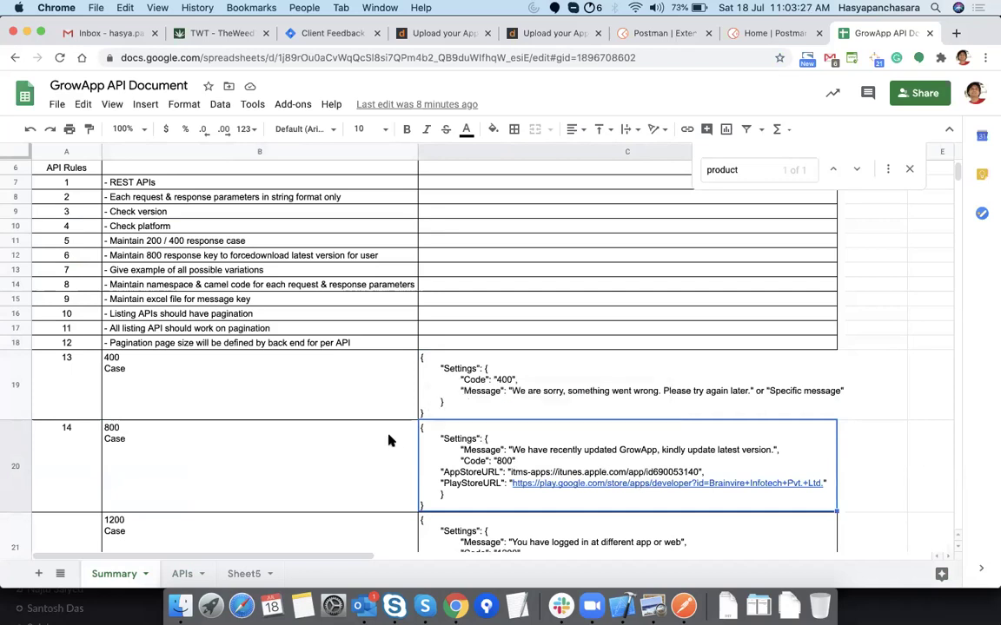
Step: Examine the 1200 case with its sample response and the POST-only rule, then review the whole API rules list
click(365, 470)
key(Down)
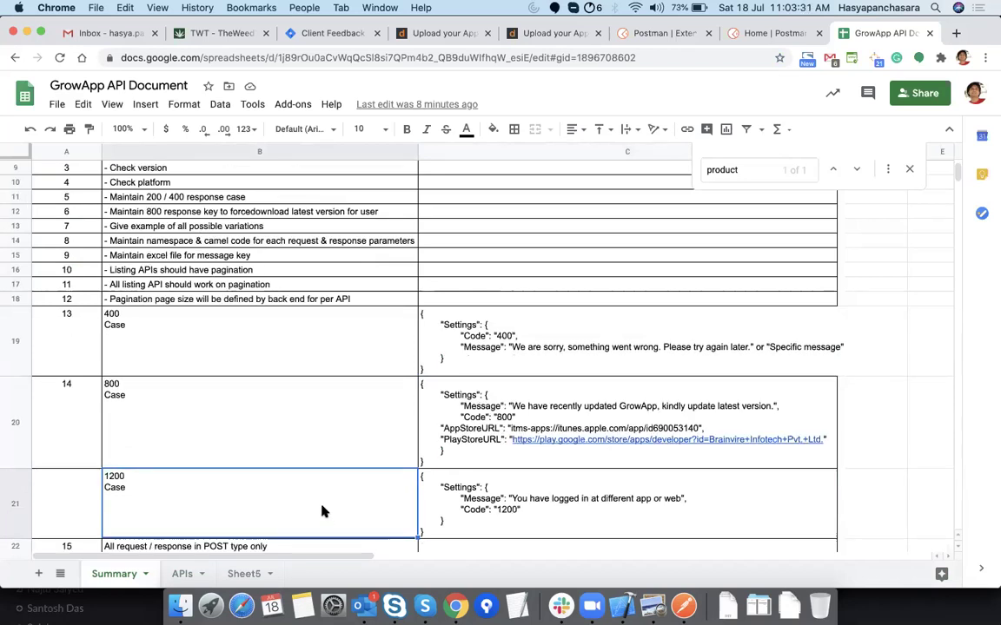
click(584, 535)
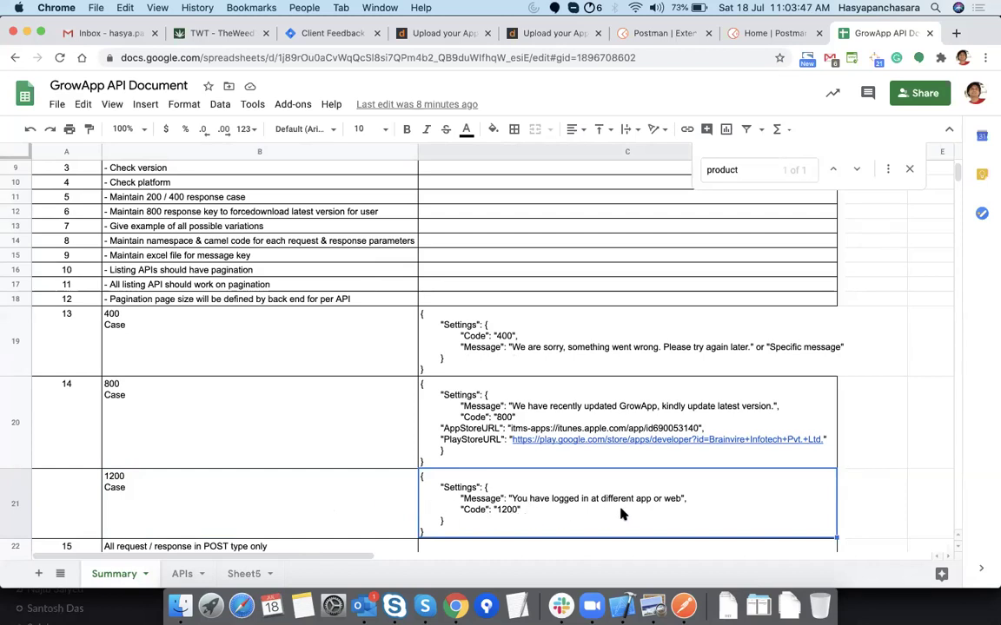
click(308, 509)
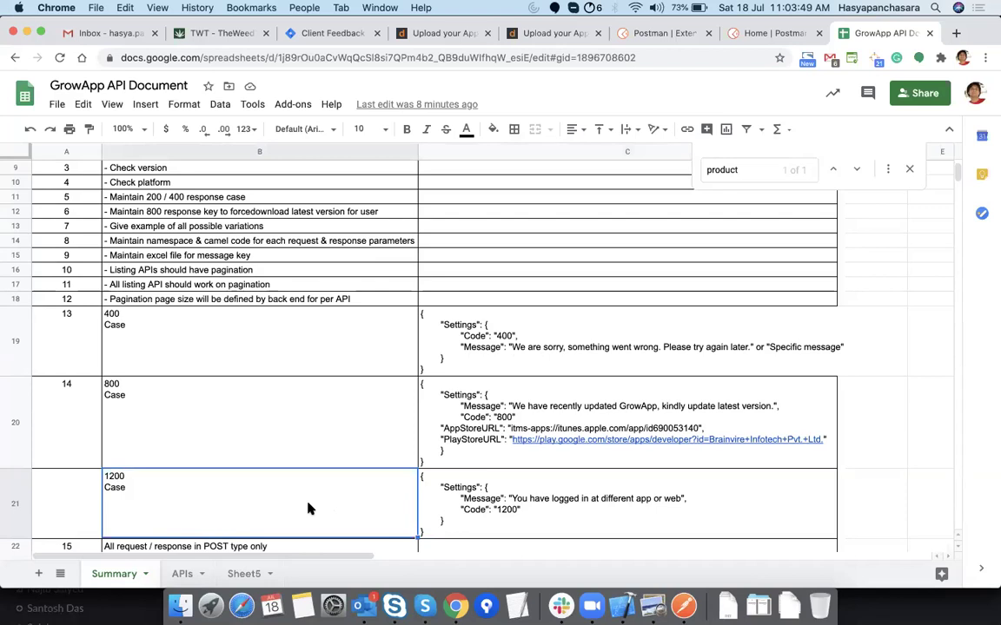
key(Down)
key(Down)
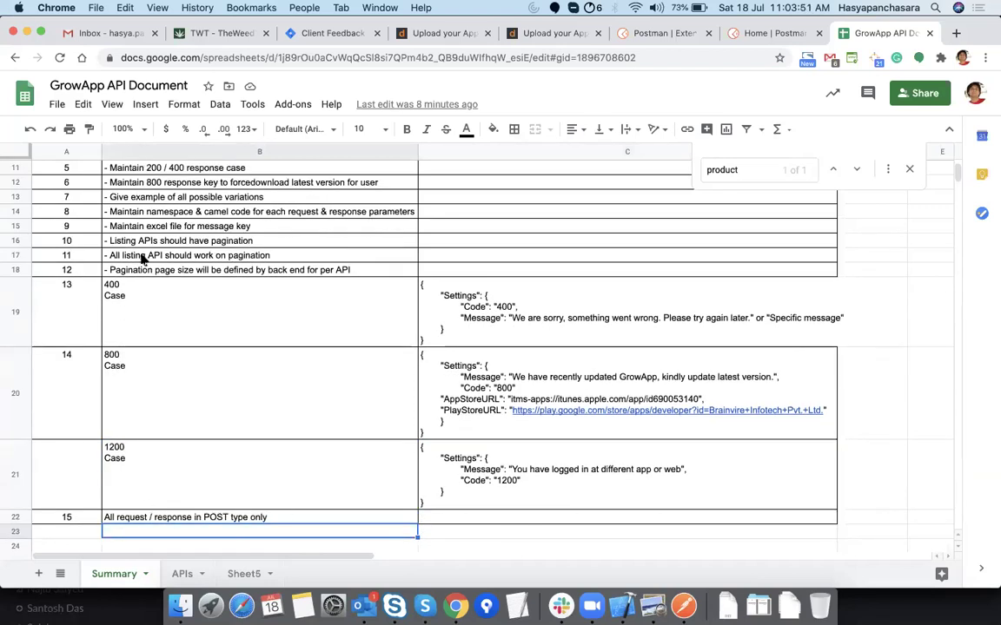
scroll(209, 443, up, 5)
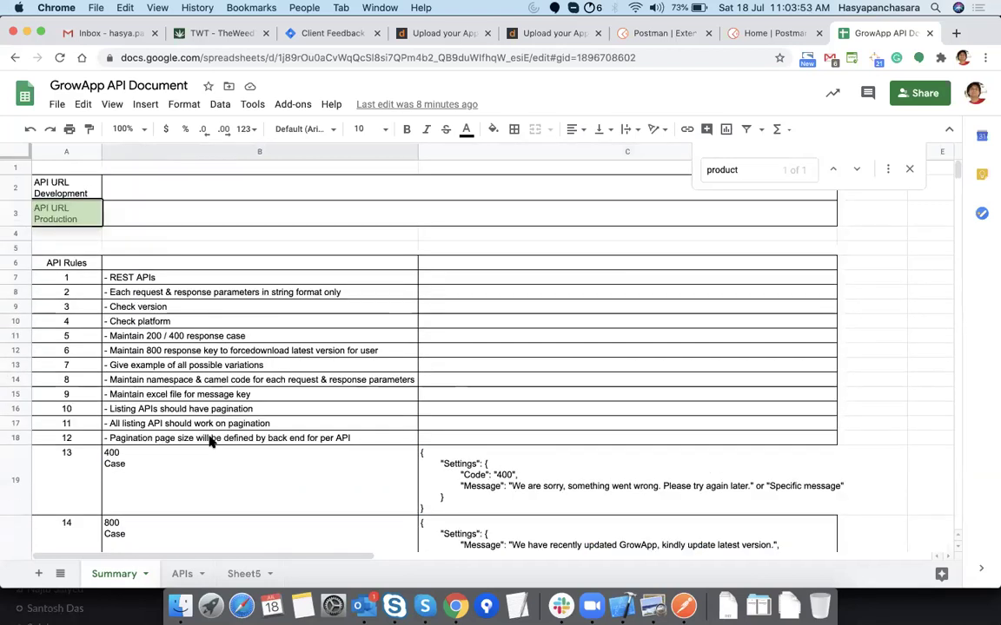
Step: Go back to ProductListing on the APIs sheet and examine its request and response samples
click(181, 574)
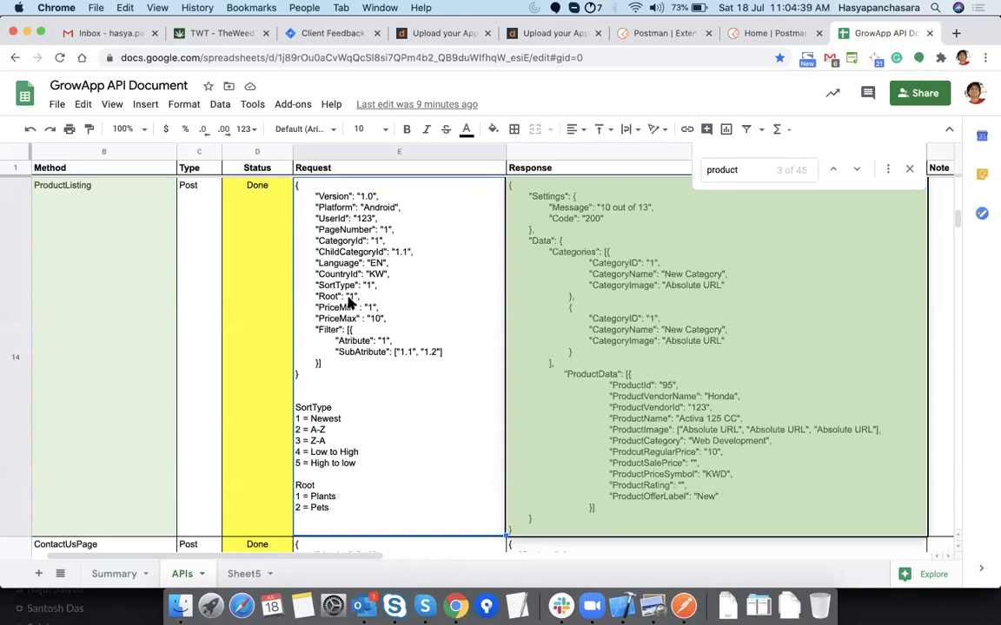
click(596, 326)
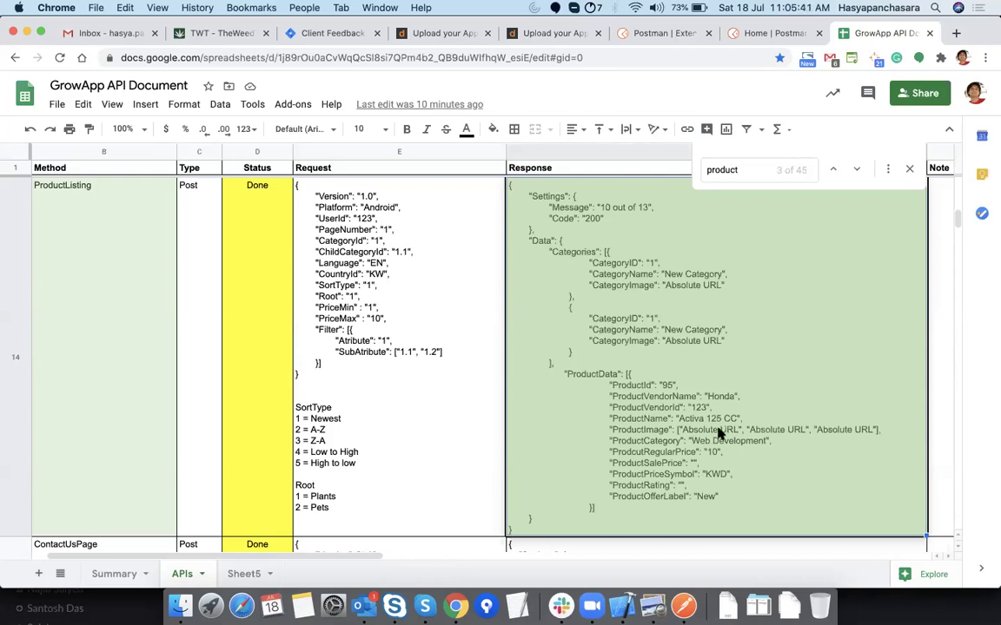
Step: Switch to Postman, look through the collections, and open the additional actions of EHServices-V2 Production
click(684, 605)
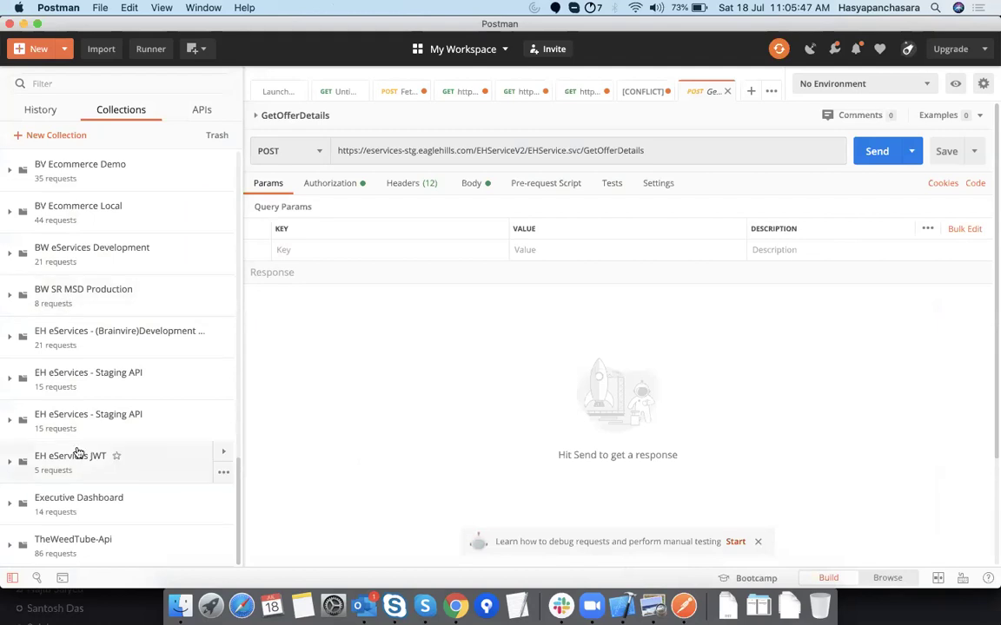
scroll(79, 452, up, 15)
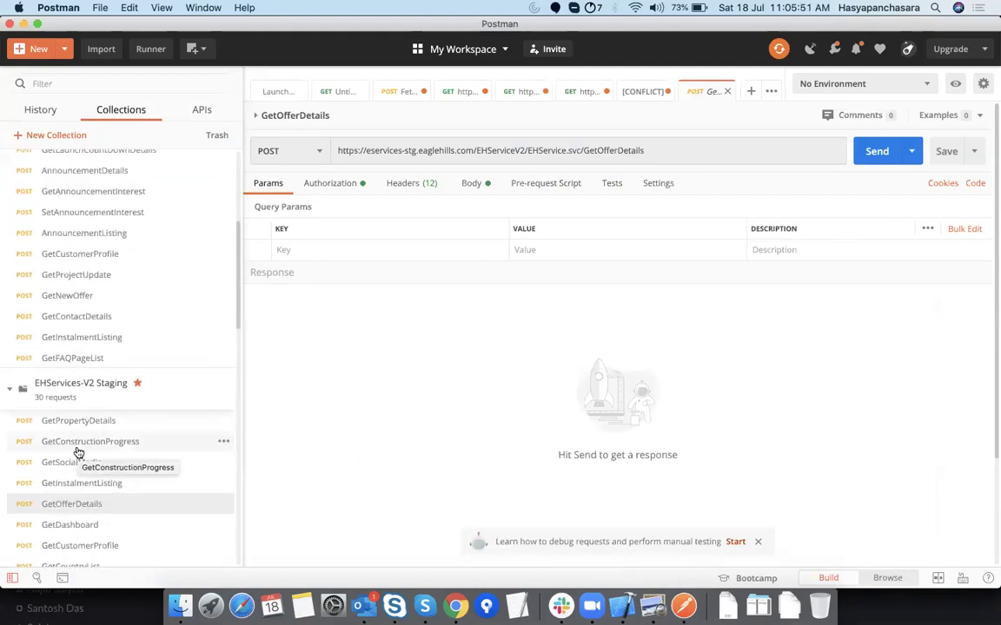
scroll(78, 452, up, 5)
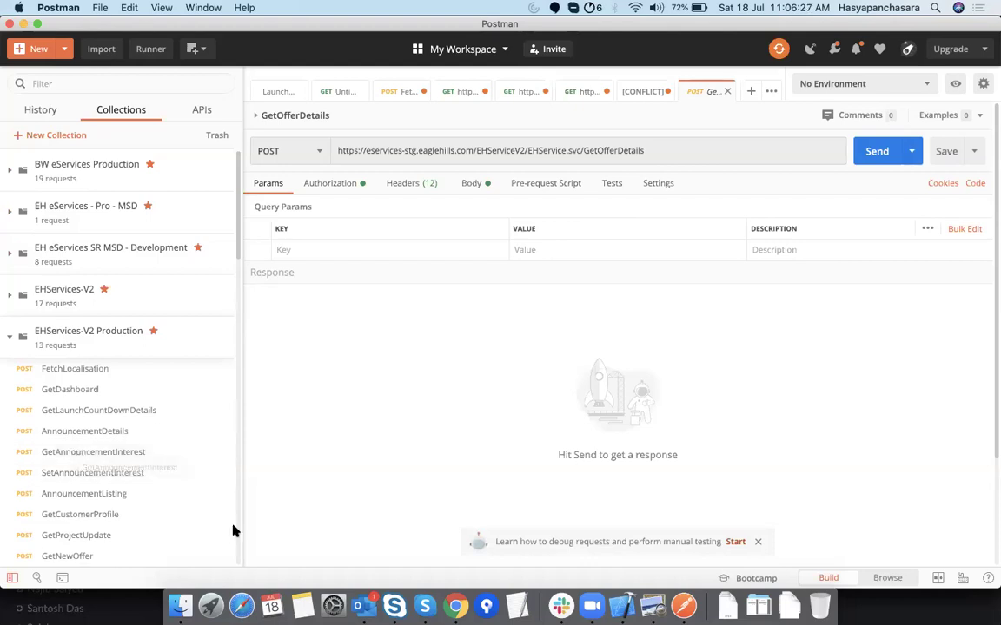
click(457, 606)
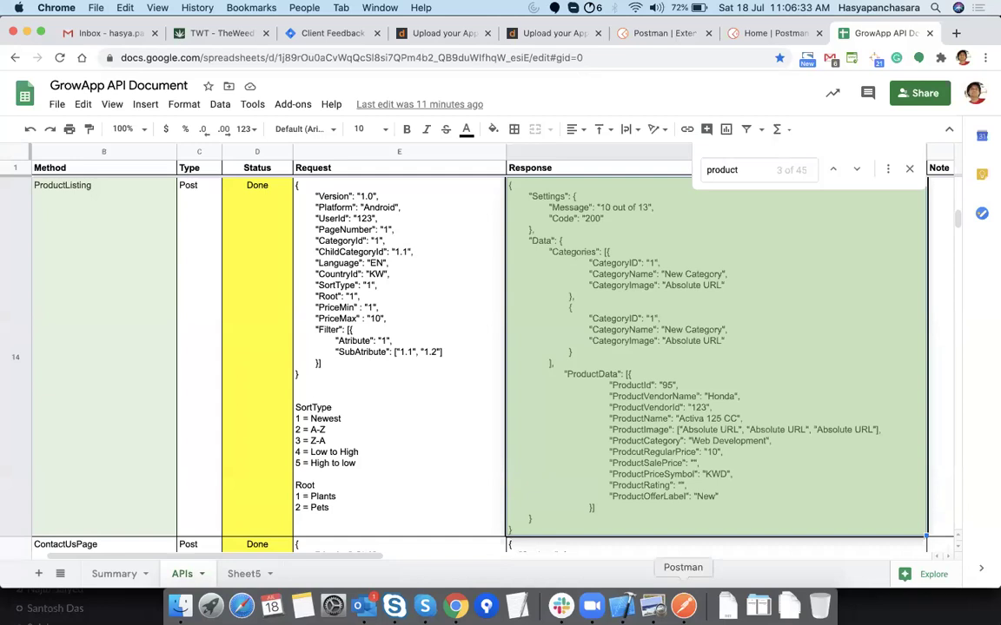
click(683, 605)
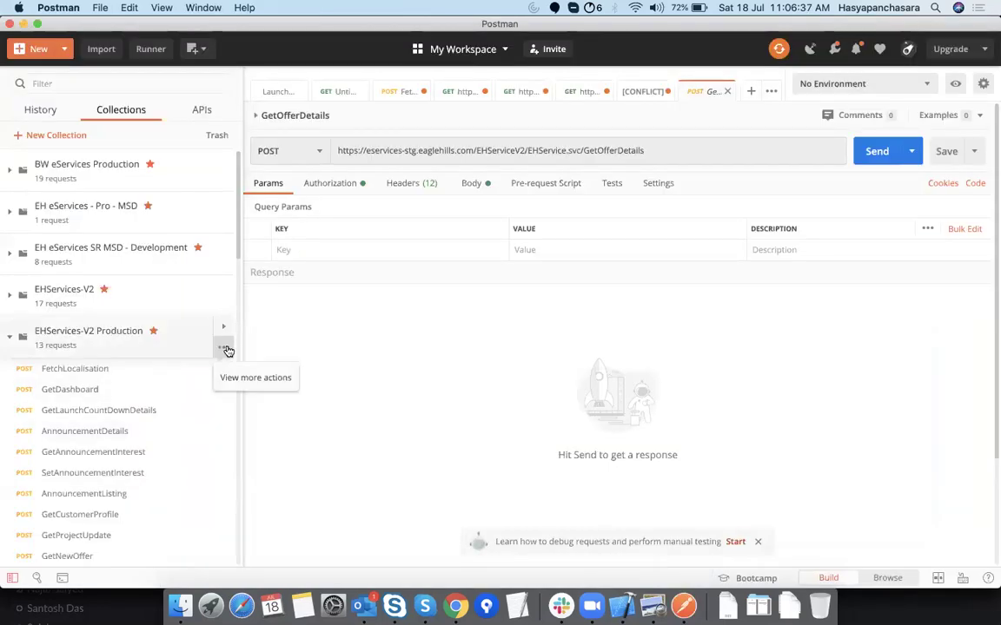
click(224, 349)
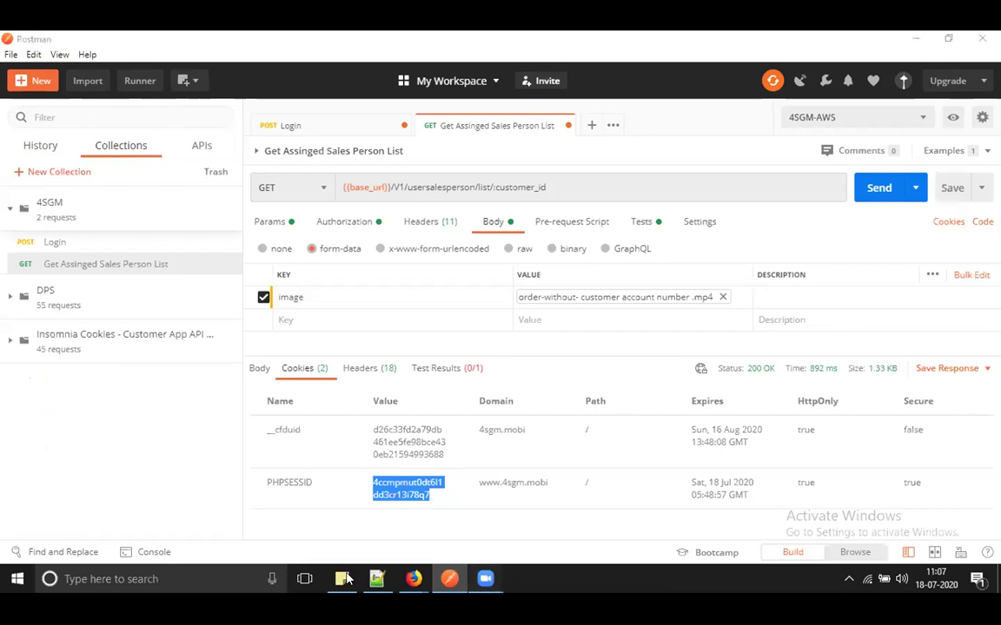
Step: From the DPS collection's additional actions in Postman, open its web page in the browser
mouse_move(485, 578)
click(344, 486)
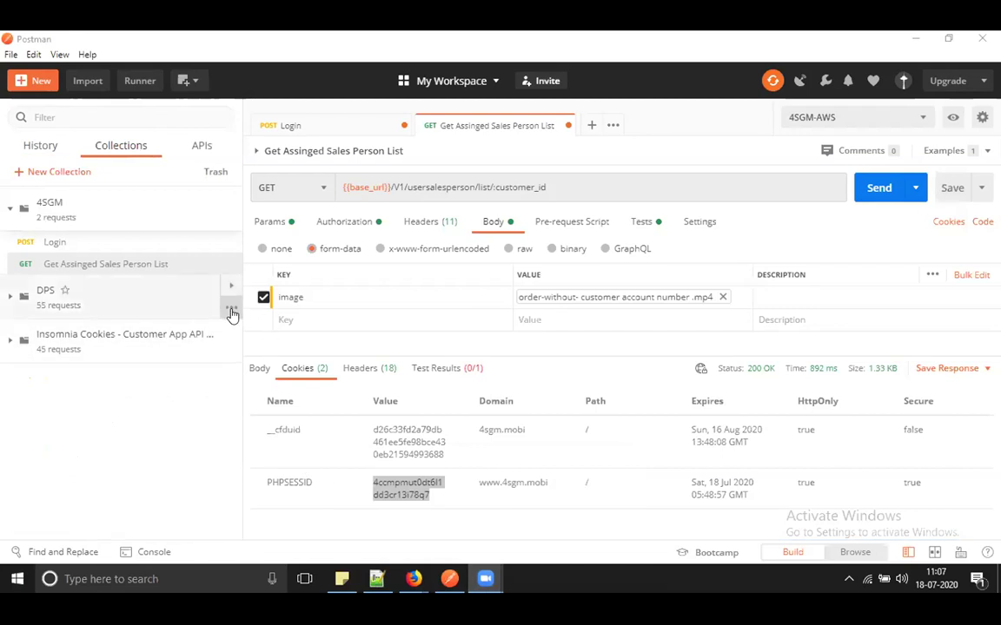
click(231, 308)
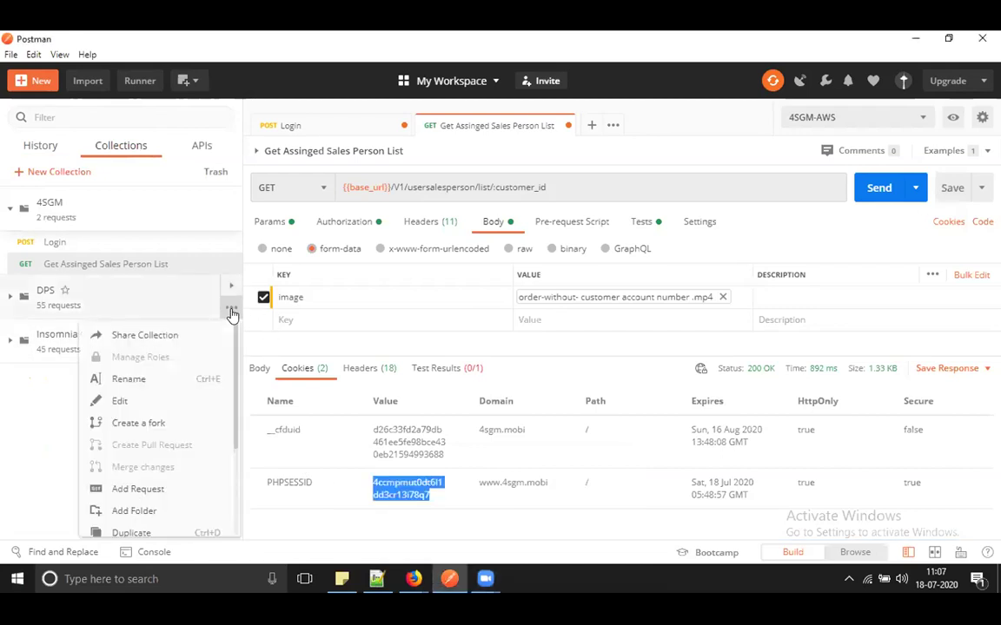
scroll(181, 477, down, 2)
click(168, 481)
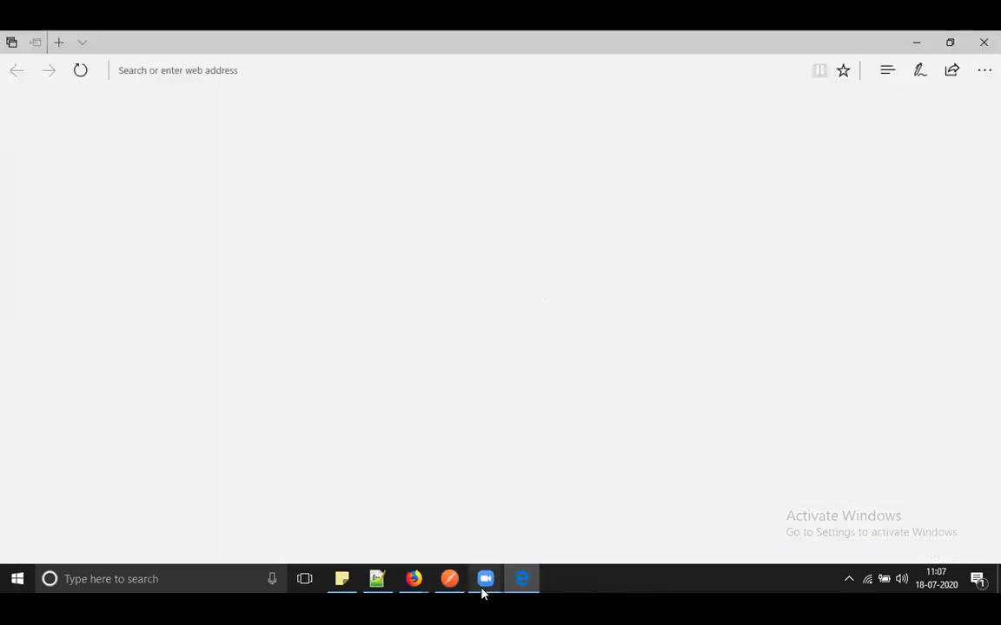
Step: Review the publishing settings of the DPS collection, publish it with the default content, URL and styling options, and dismiss the notification
mouse_move(483, 587)
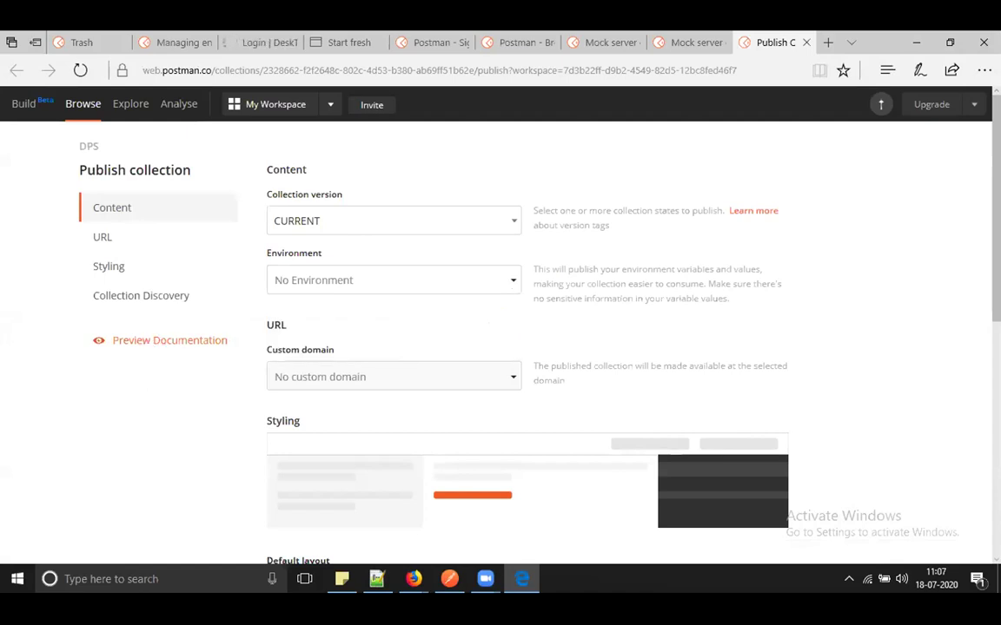
scroll(500, 321, down, 5)
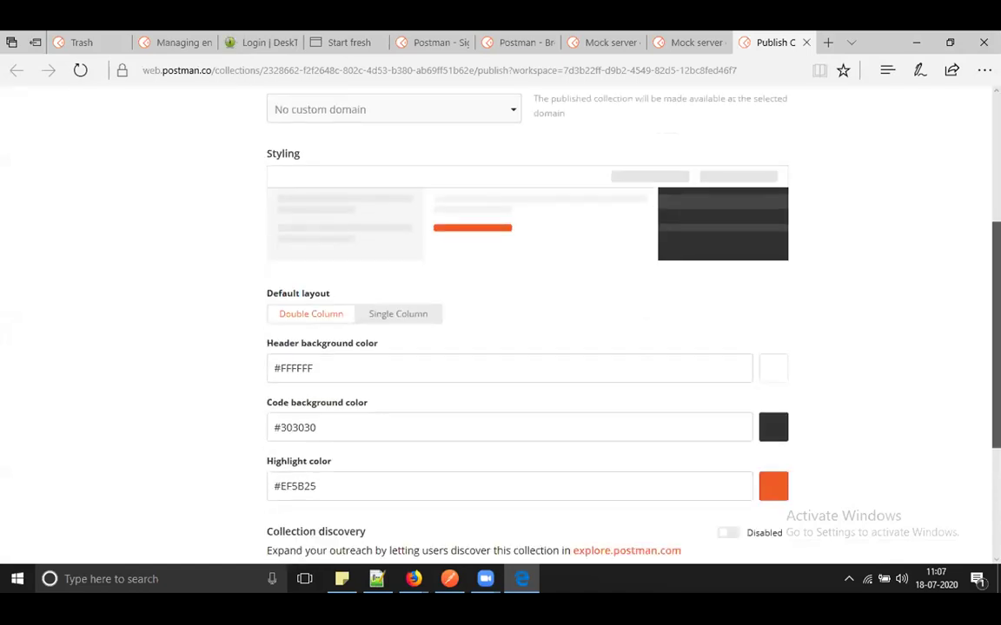
scroll(500, 321, down, 1)
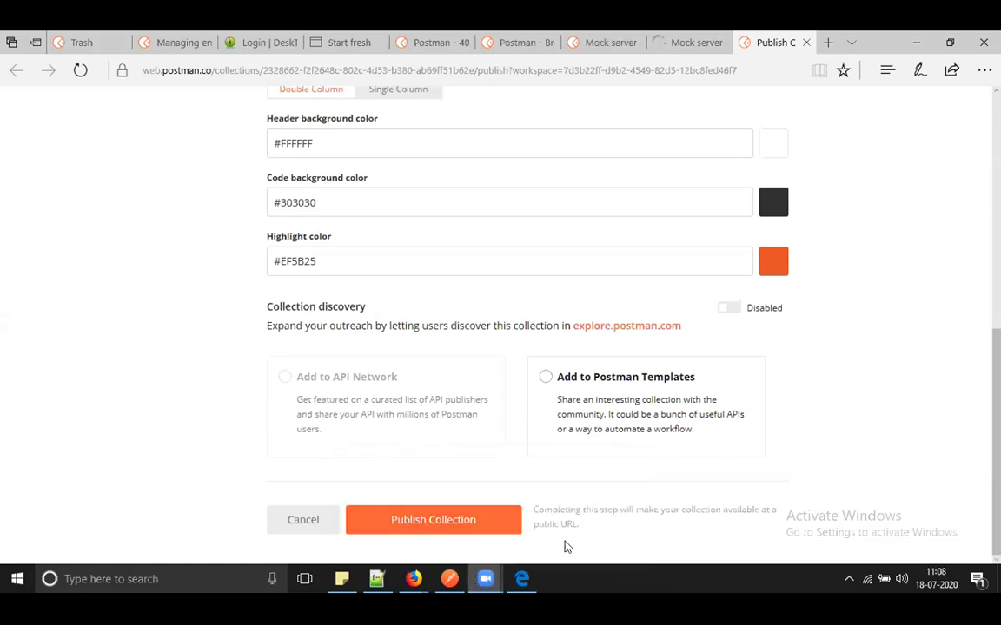
click(458, 520)
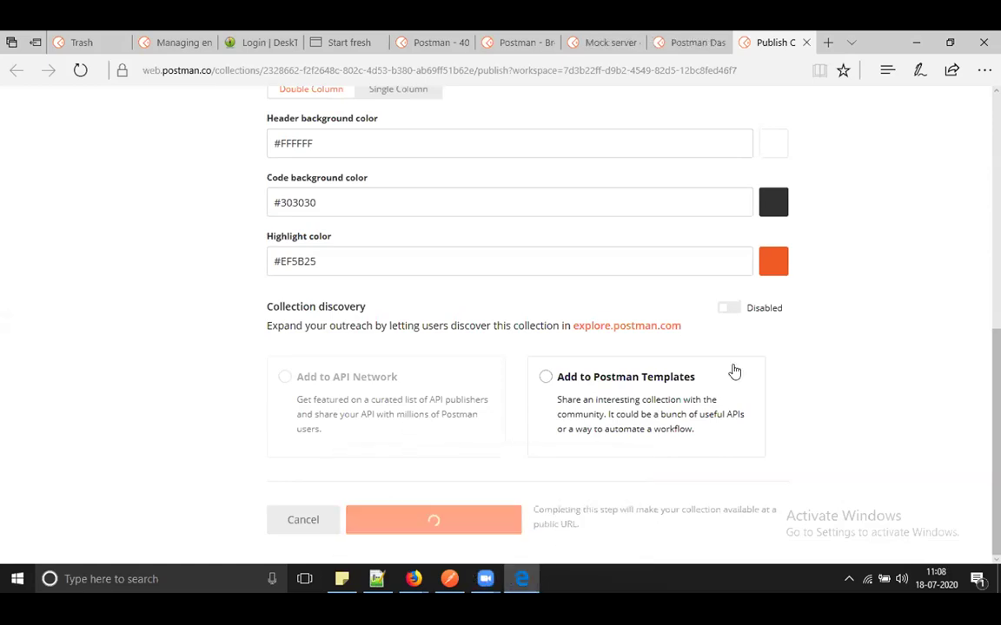
scroll(751, 384, up, 3)
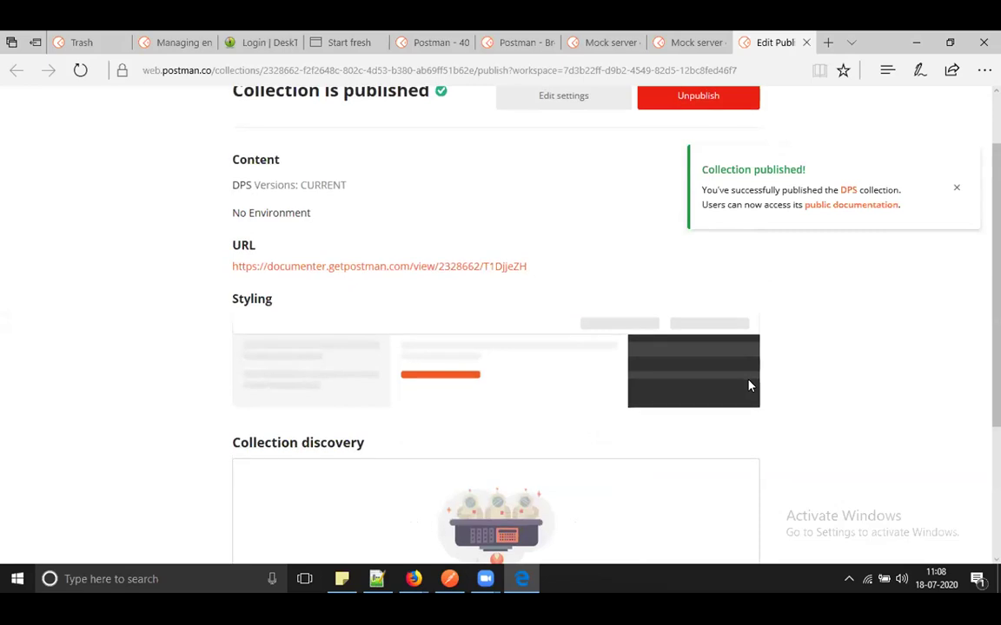
click(956, 188)
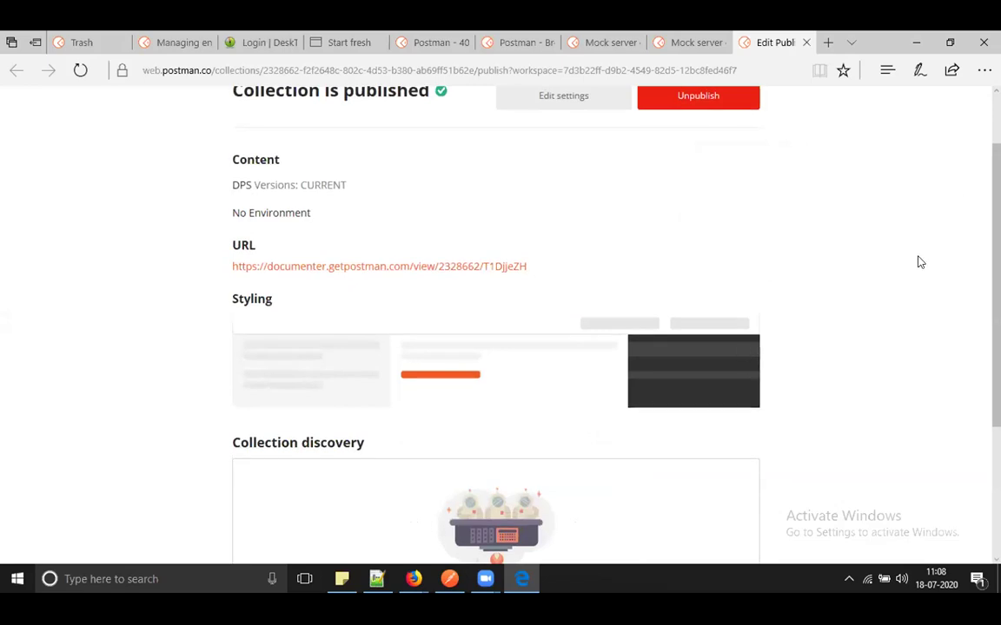
Step: Request unpublishing of the DPS collection
scroll(861, 310, up, 1)
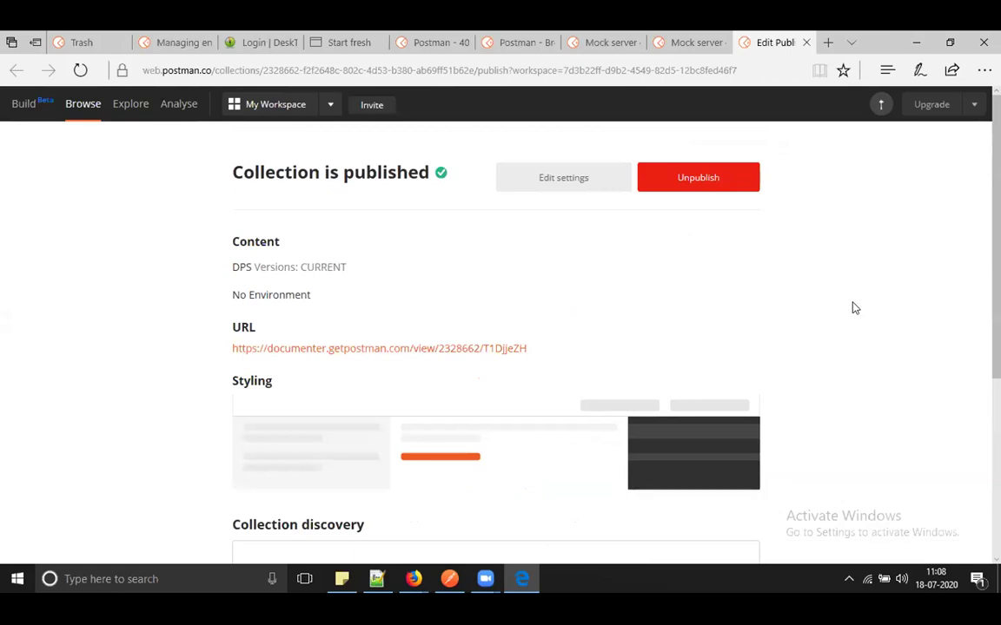
click(691, 180)
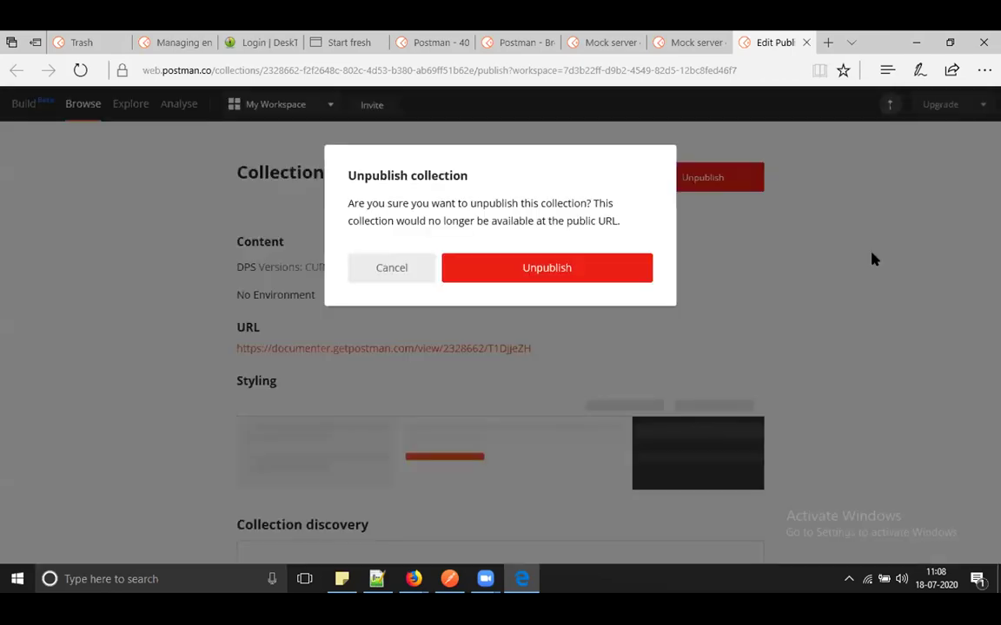